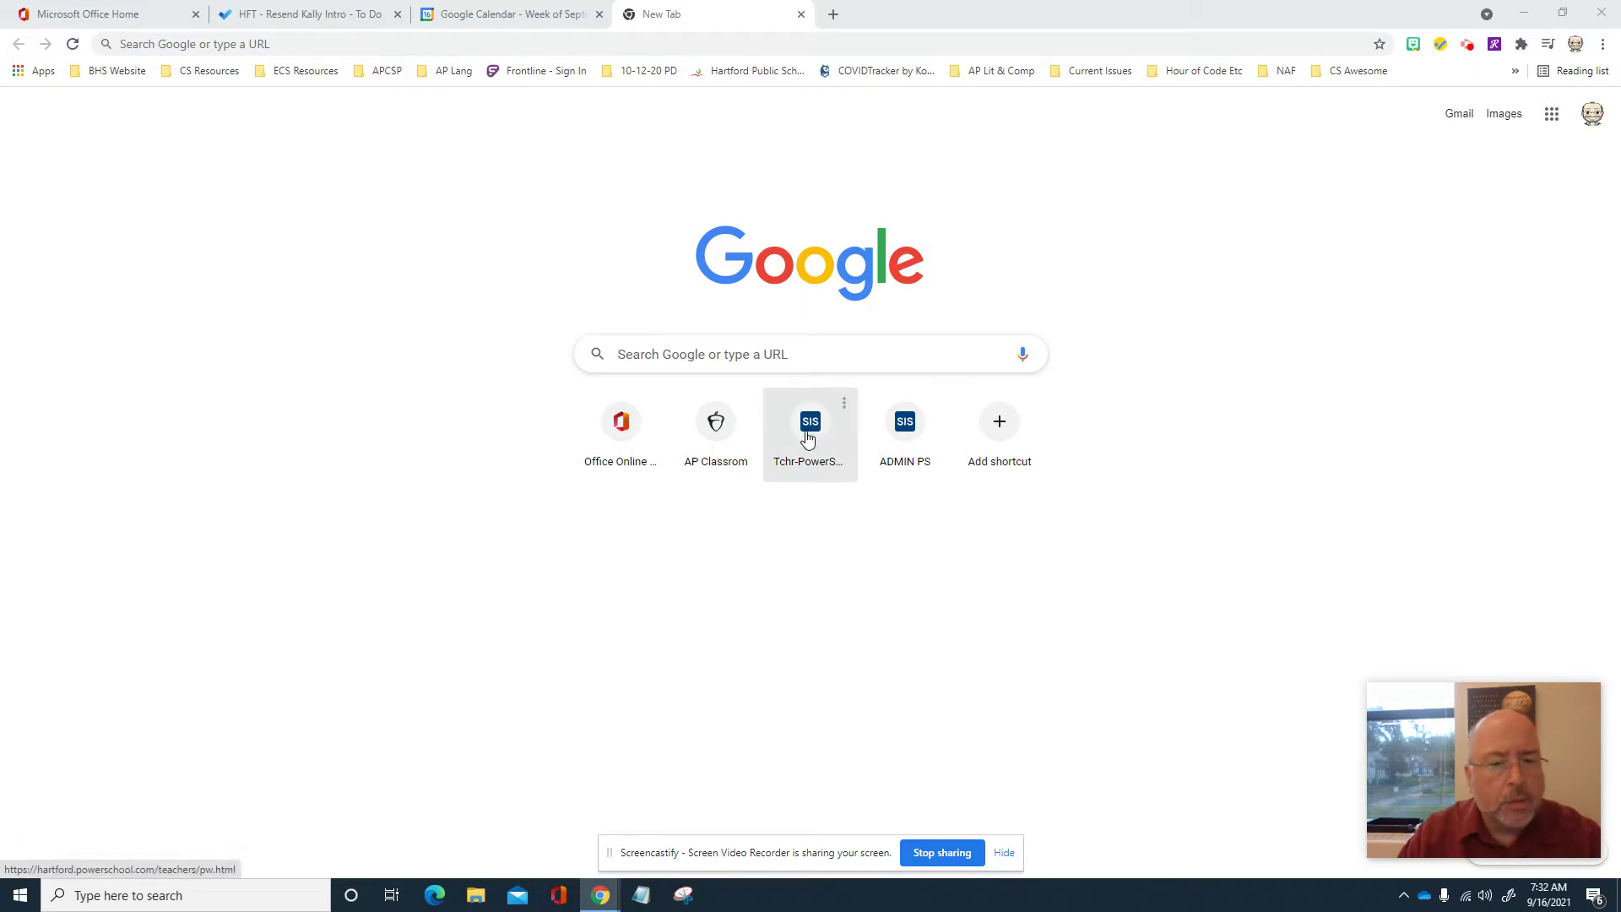
- Open the PowerSchool teacher sign-in page and sign in with the saved credentials
click(816, 449)
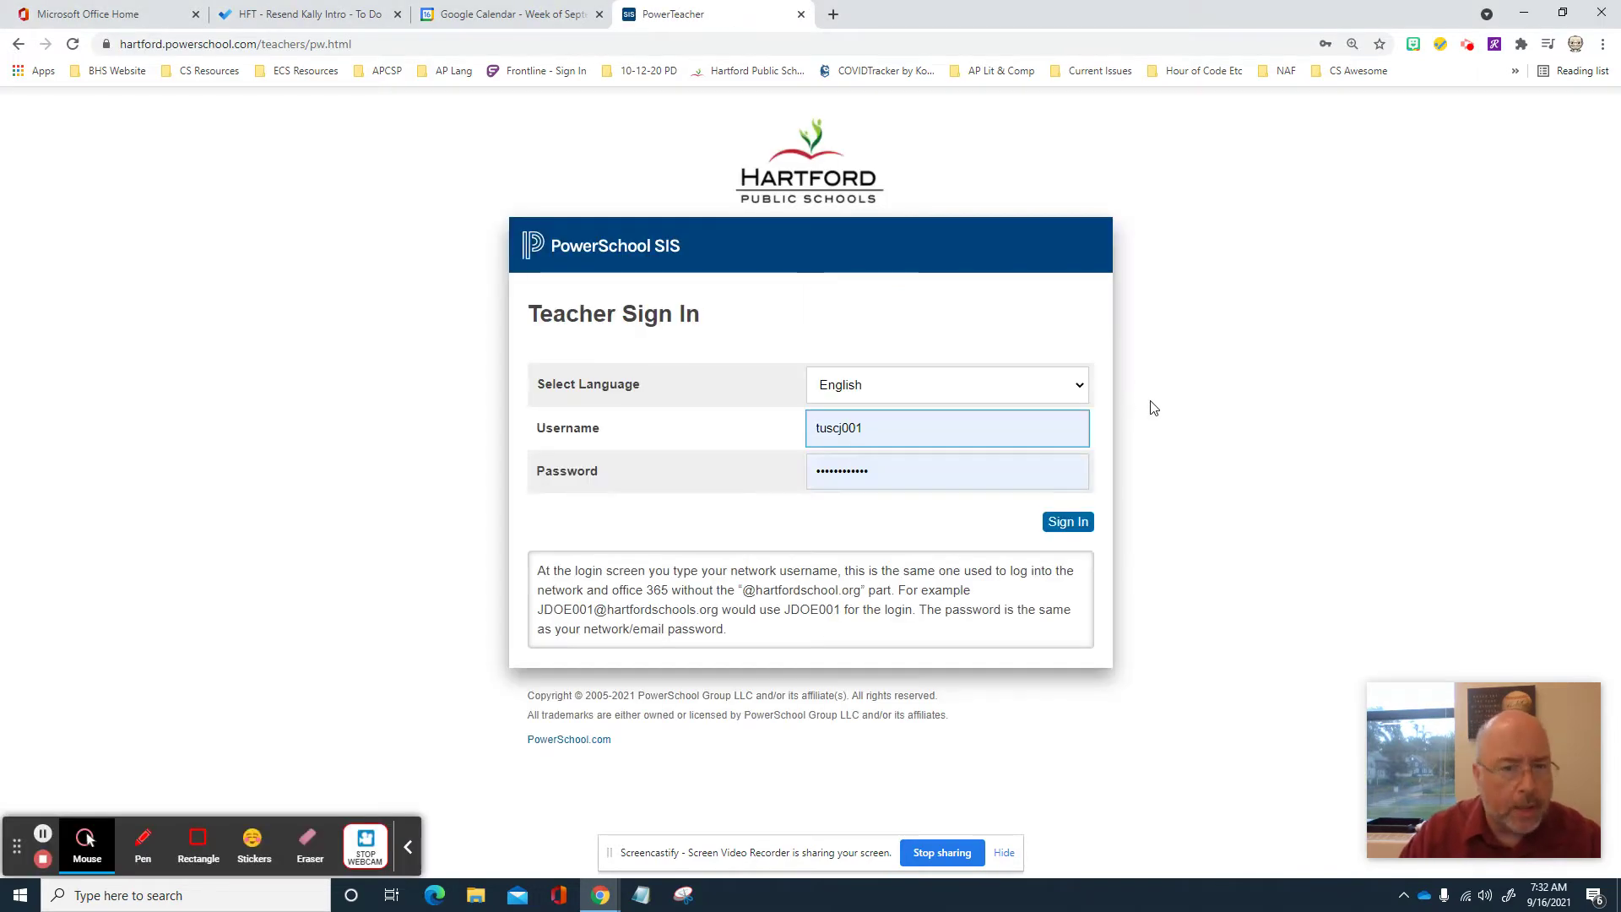
click(1055, 521)
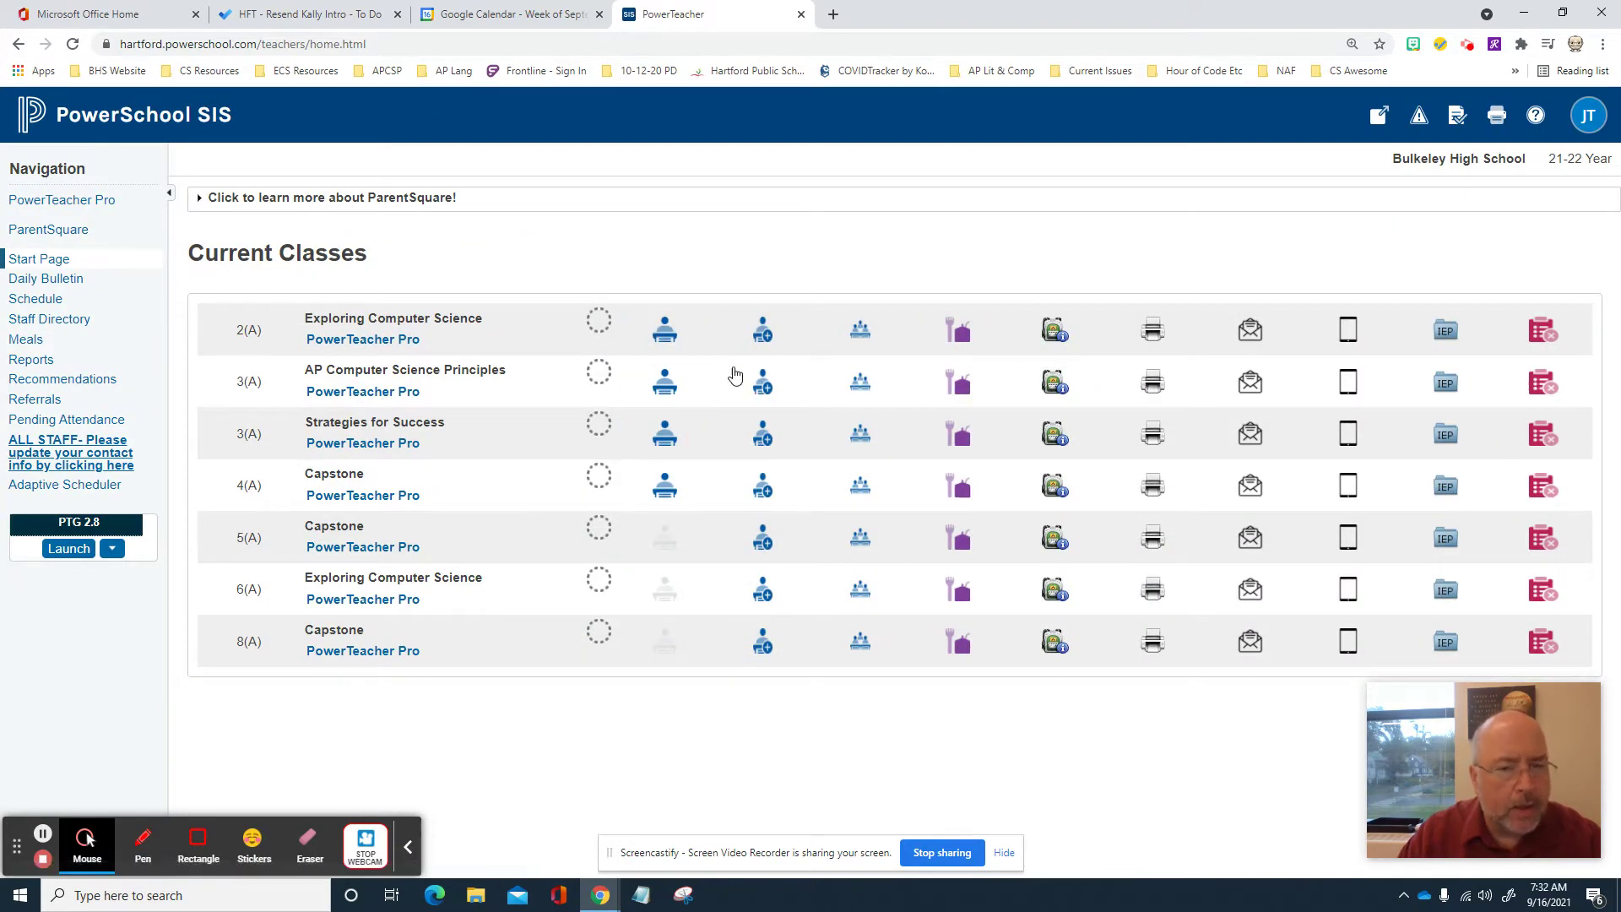
- Open the seating chart design view for the Exploring Computer Science 2(A) class
click(863, 333)
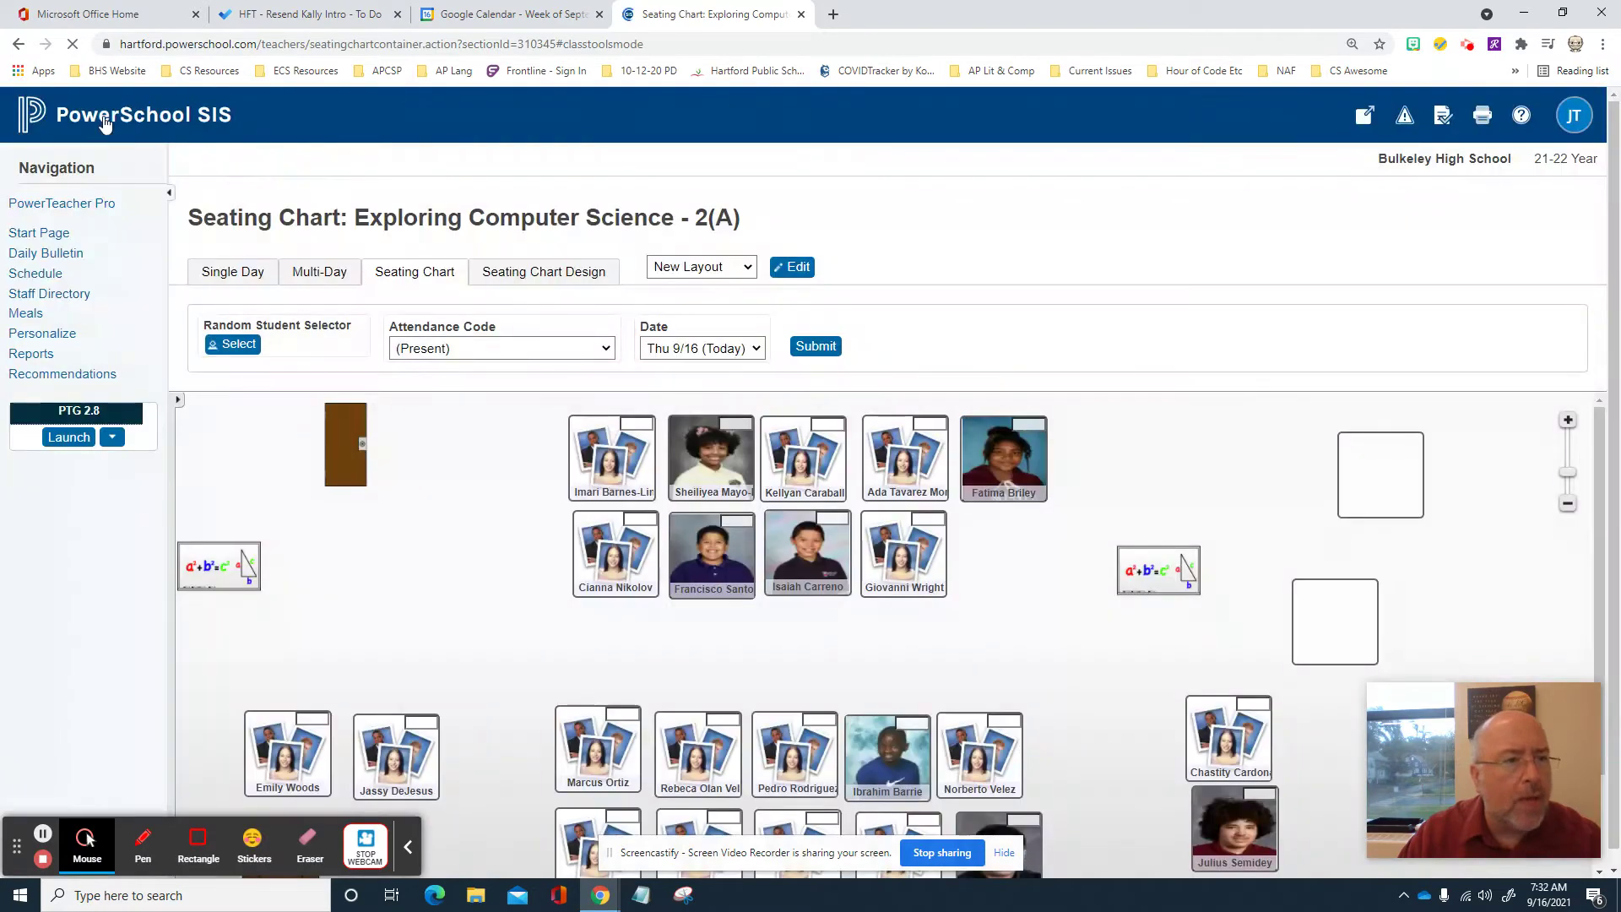
click(20, 46)
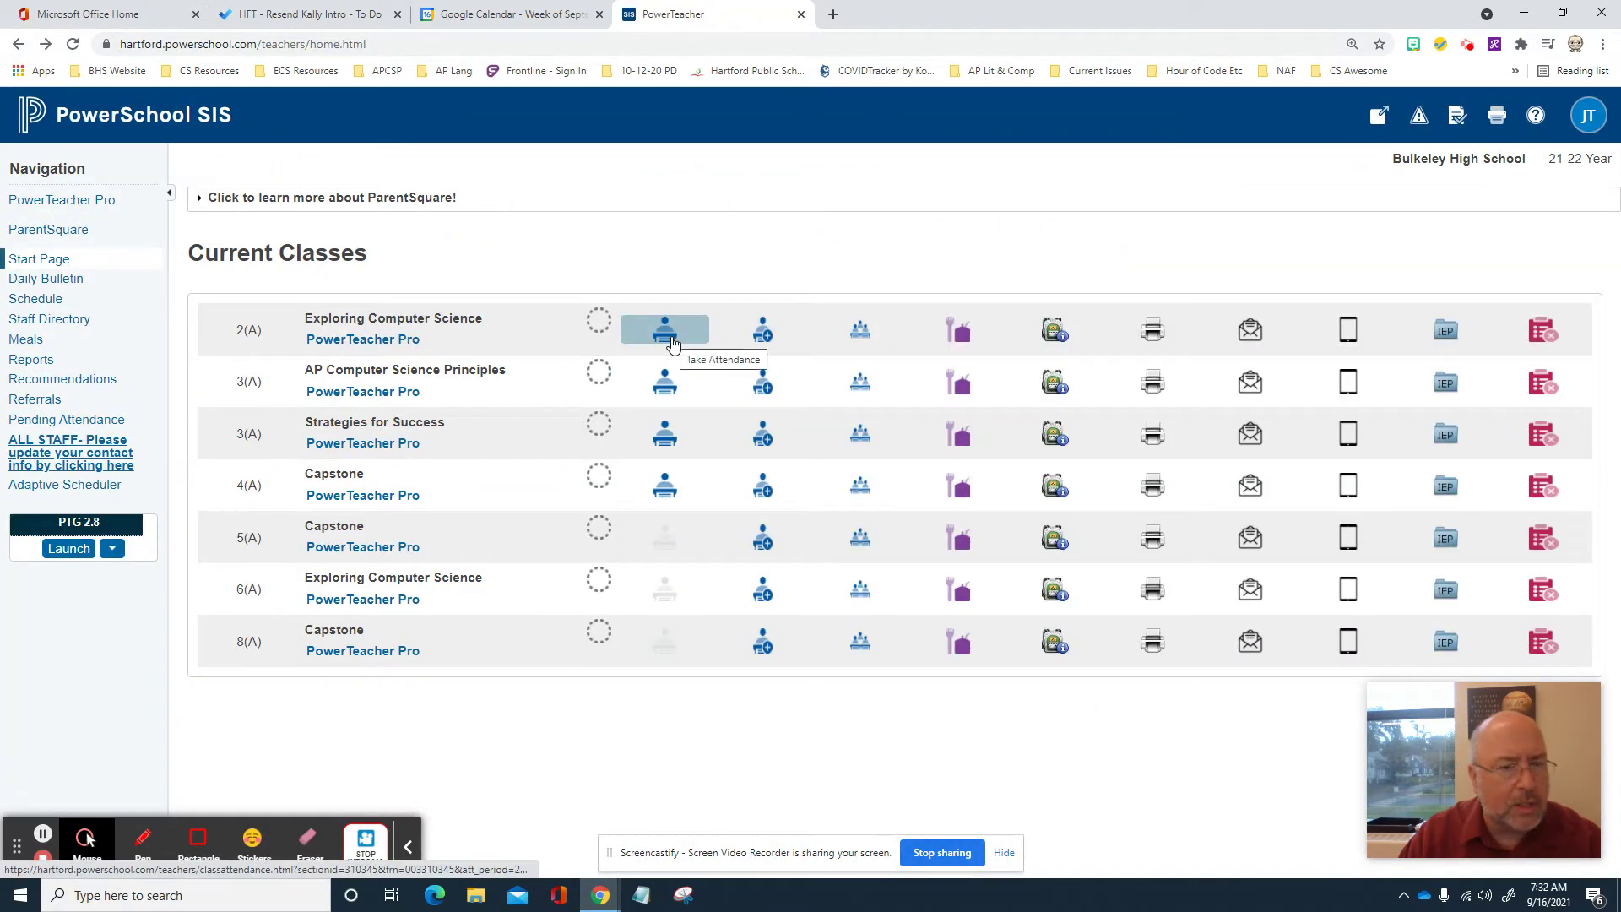
click(773, 344)
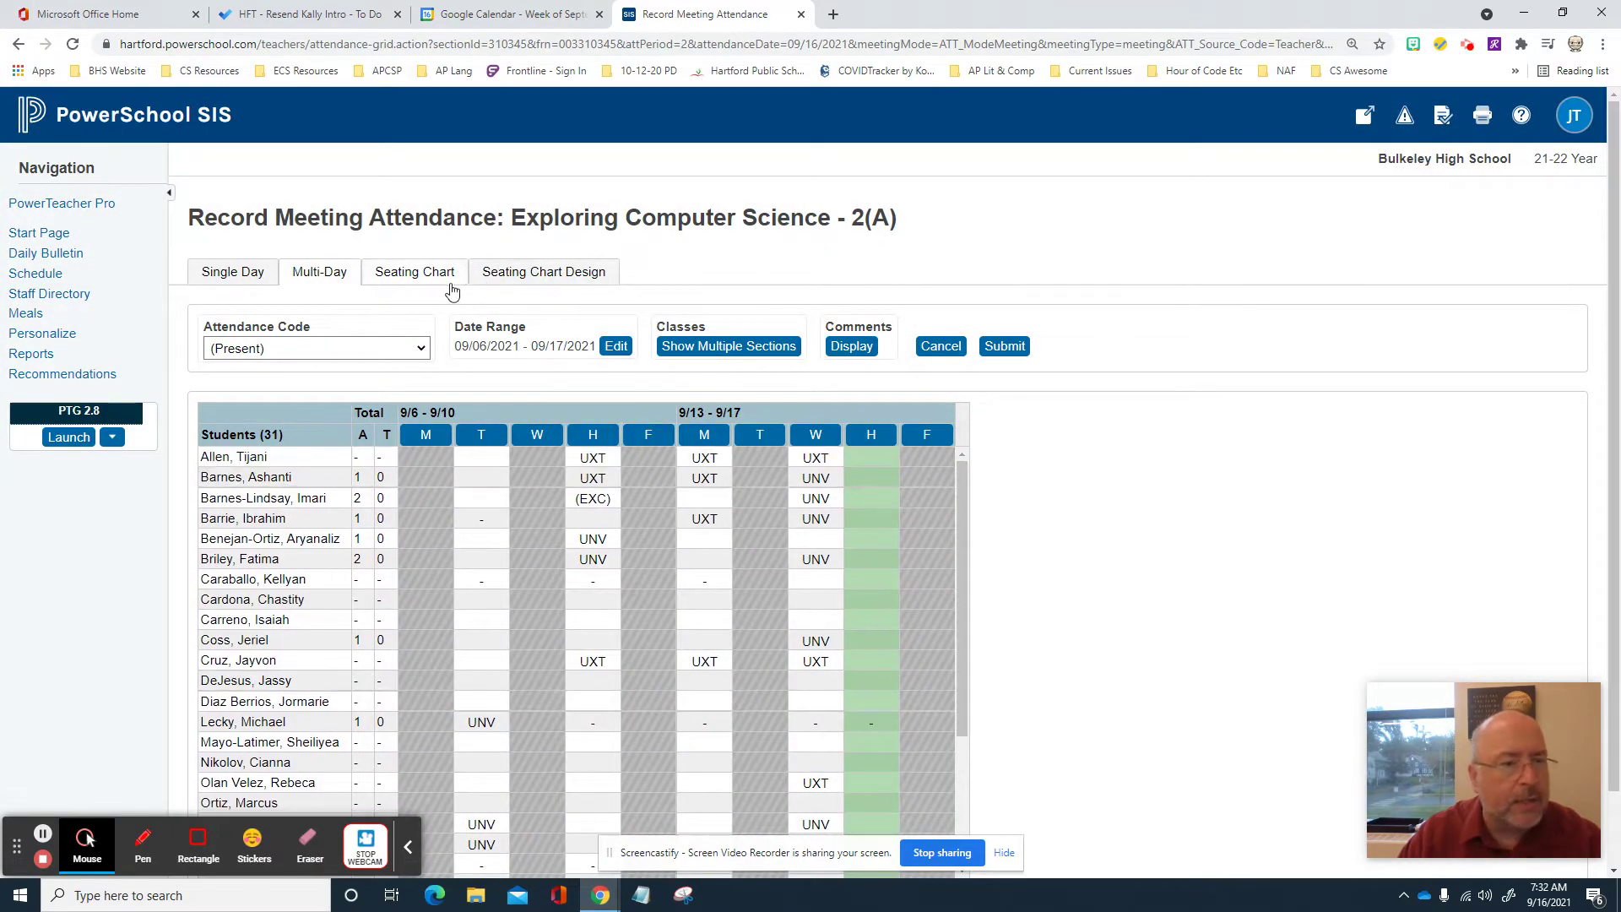
click(423, 277)
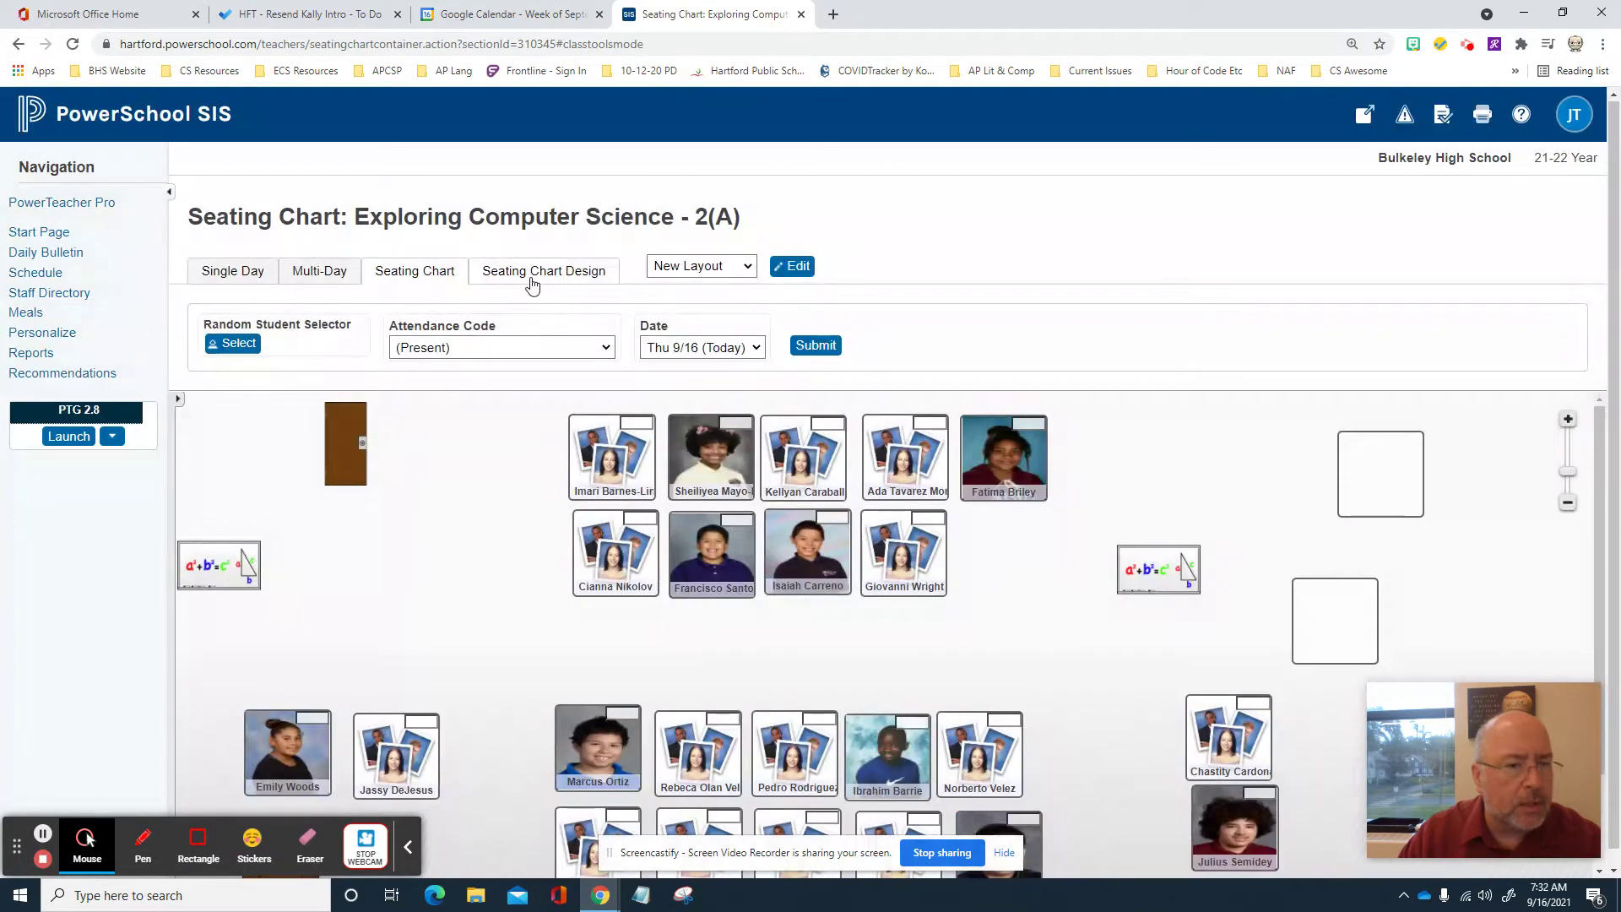
click(536, 282)
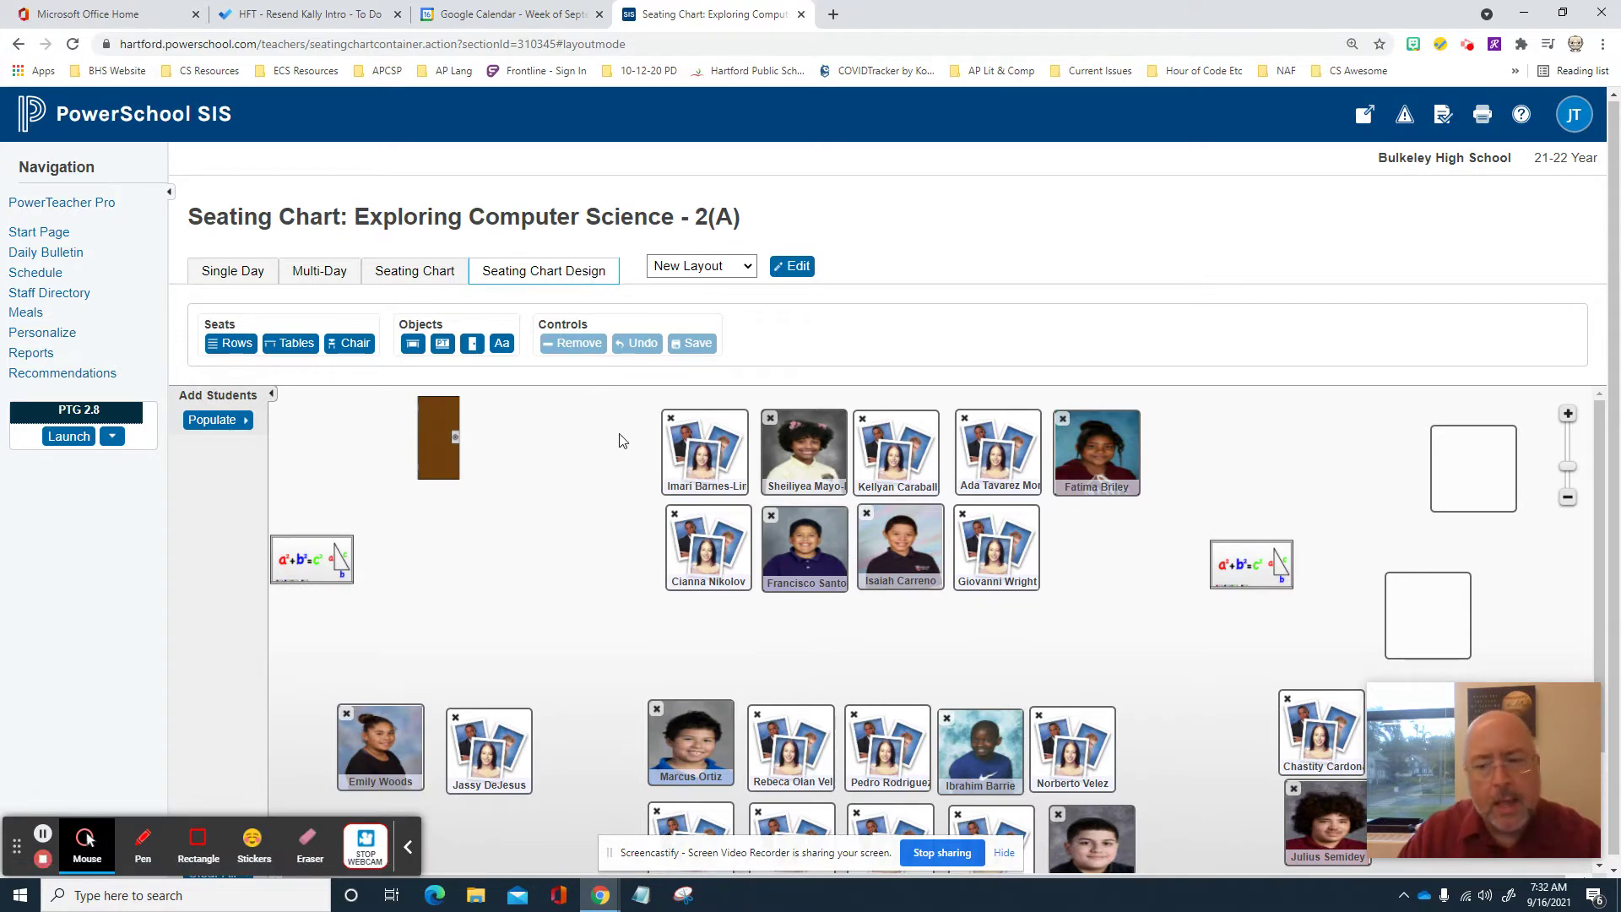
drag(1485, 742, 1369, 255)
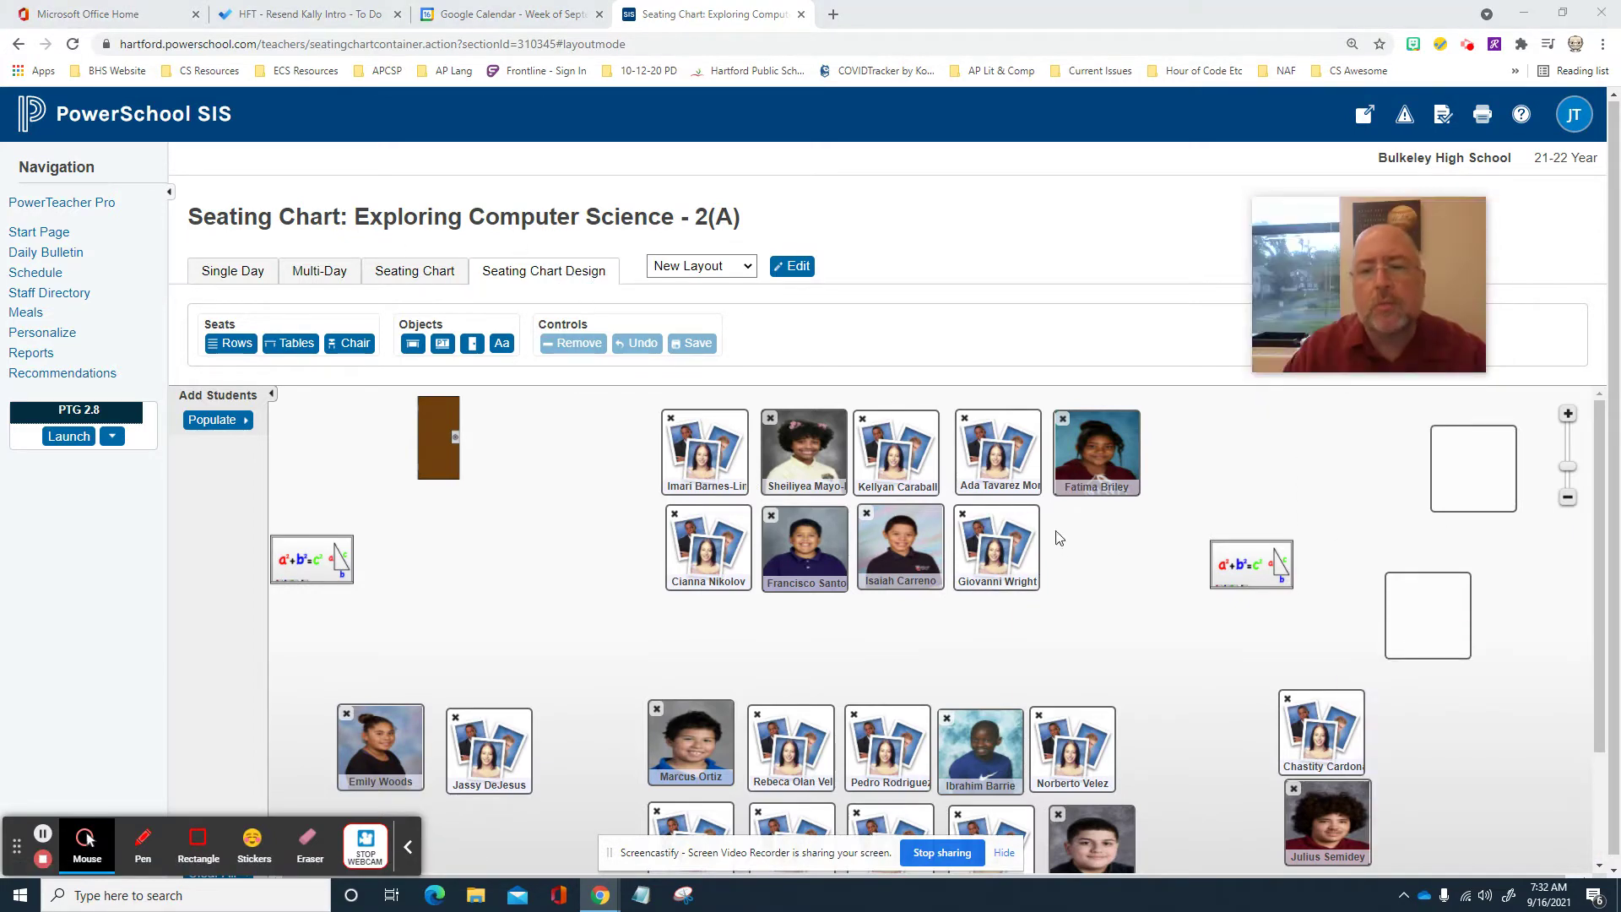
- Delete the two empty seats on the far right side of the classroom layout
click(1411, 601)
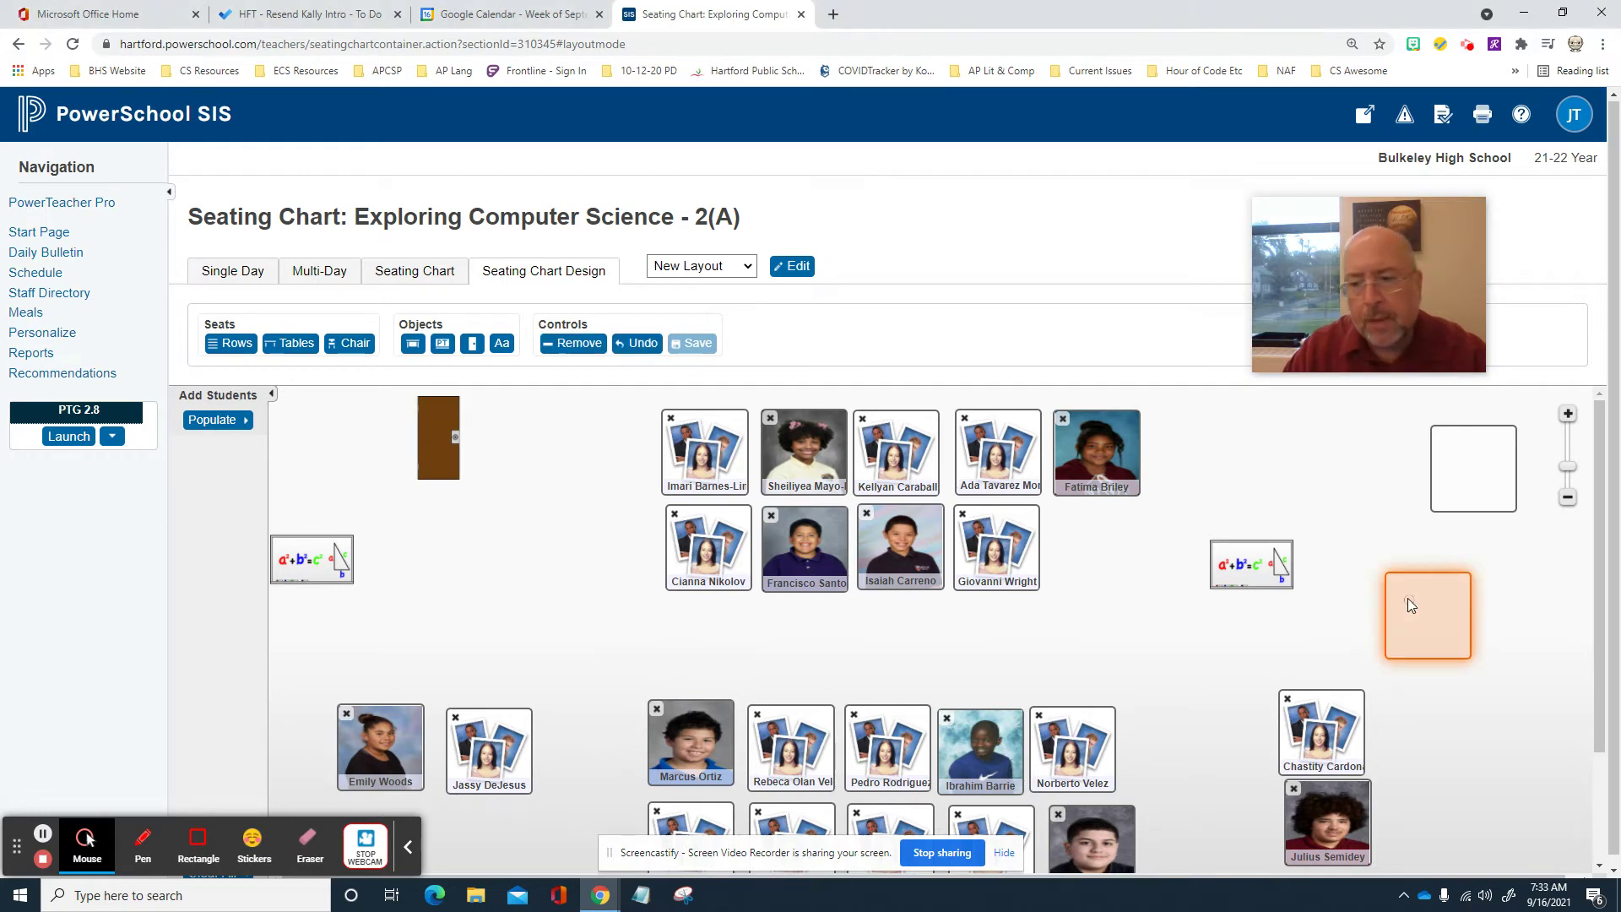
key(Delete)
click(1470, 487)
key(Delete)
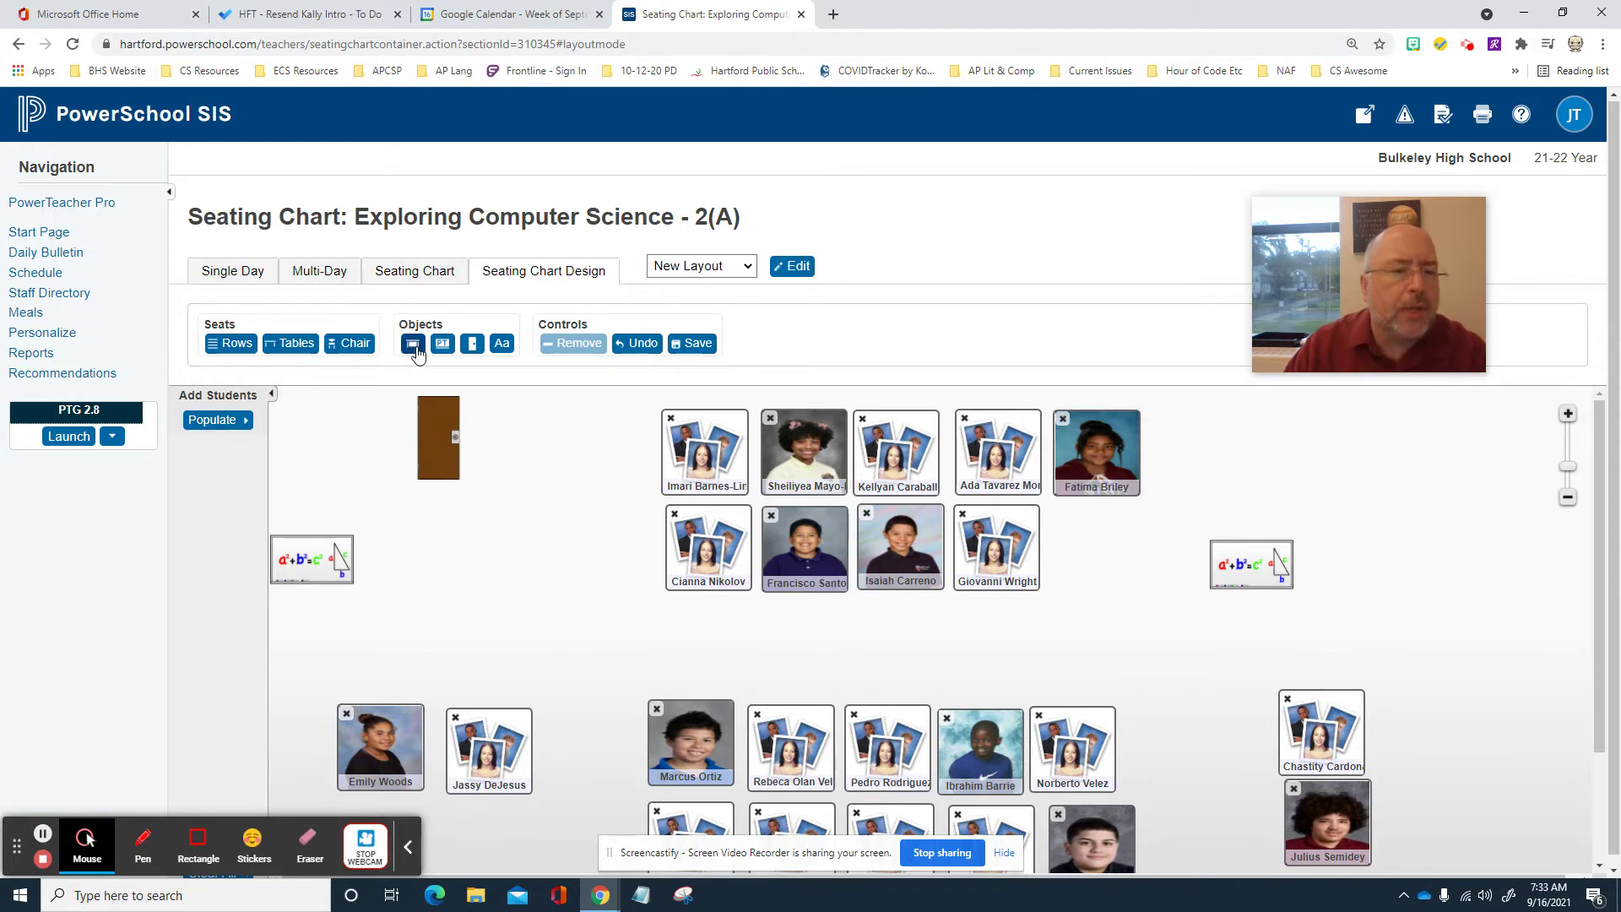
- Add a text label object to the layout beside the door and remove it again
scroll(487, 475, down, 1)
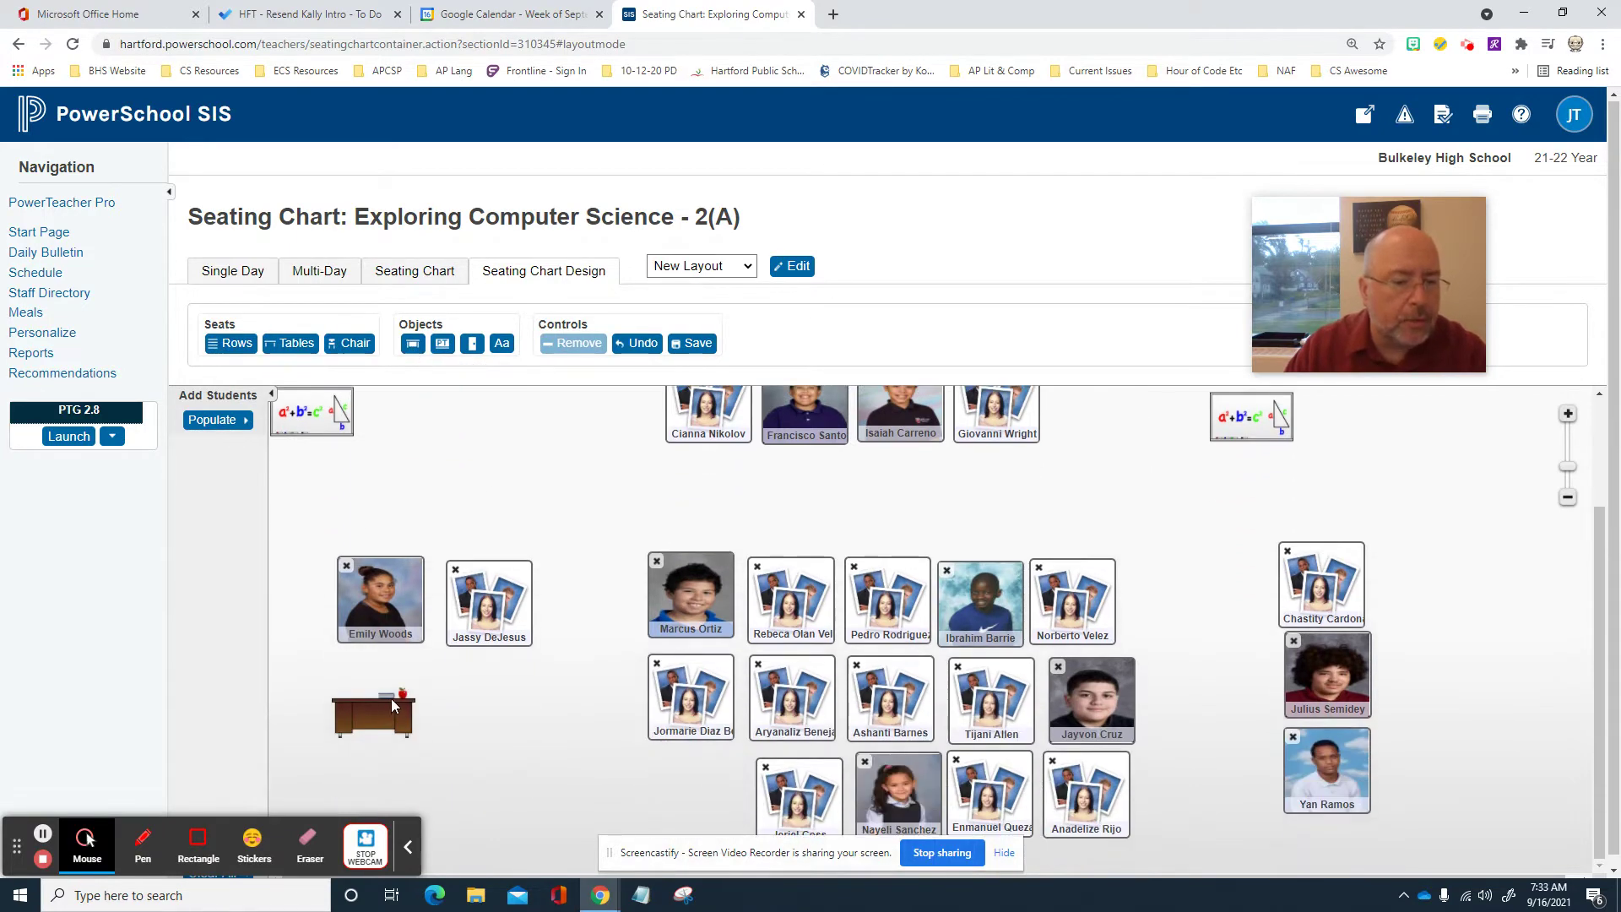
scroll(427, 644, up, 1)
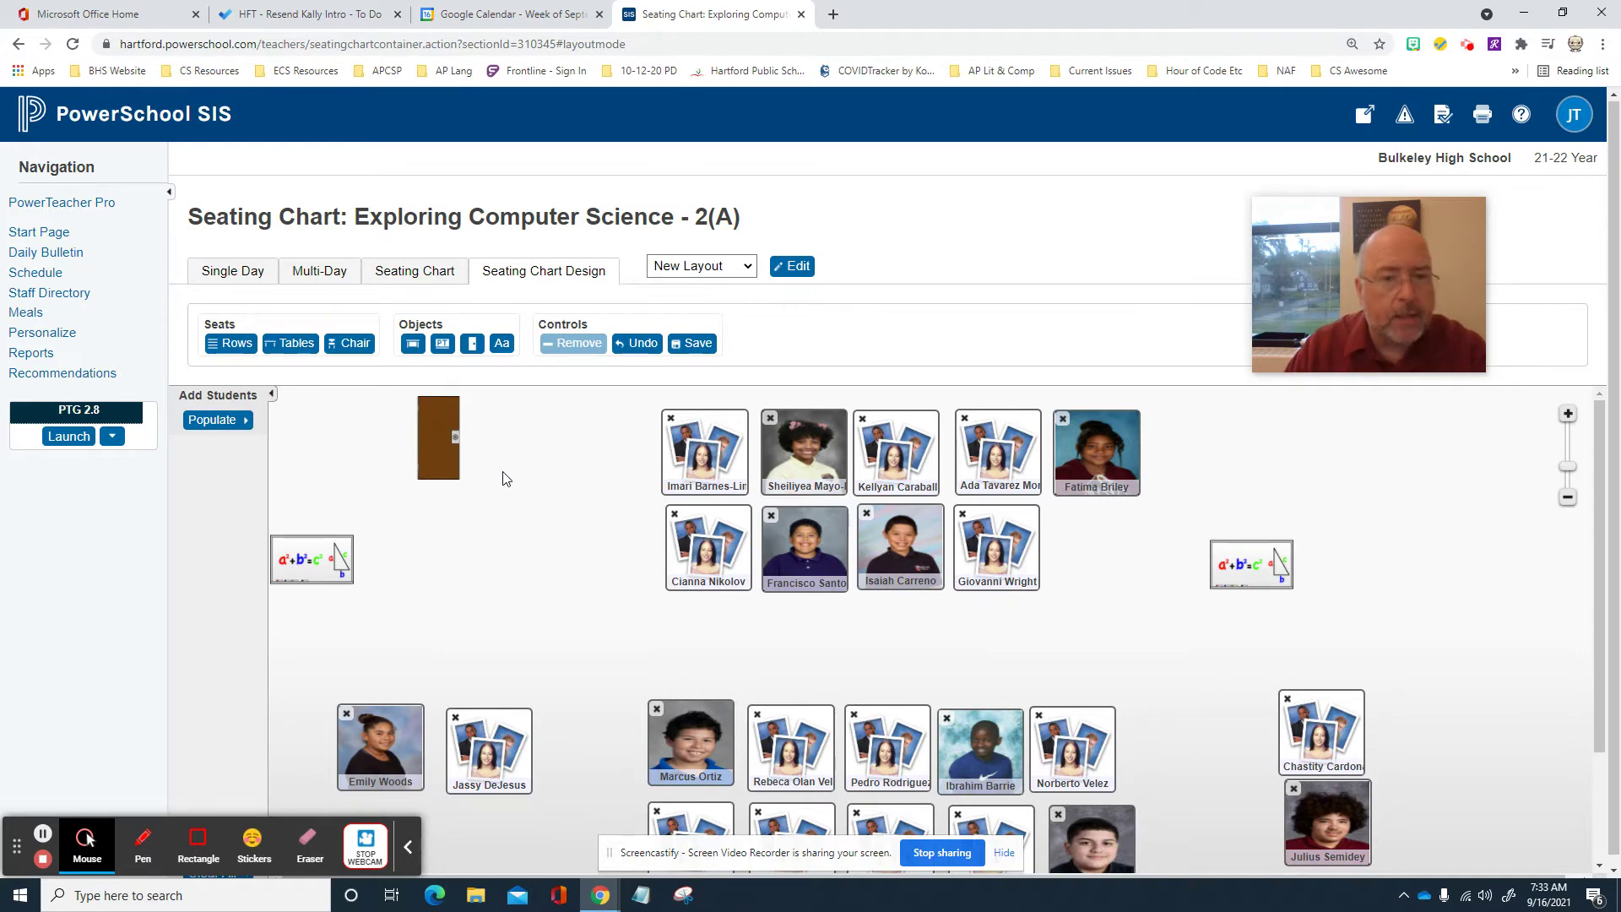
click(503, 345)
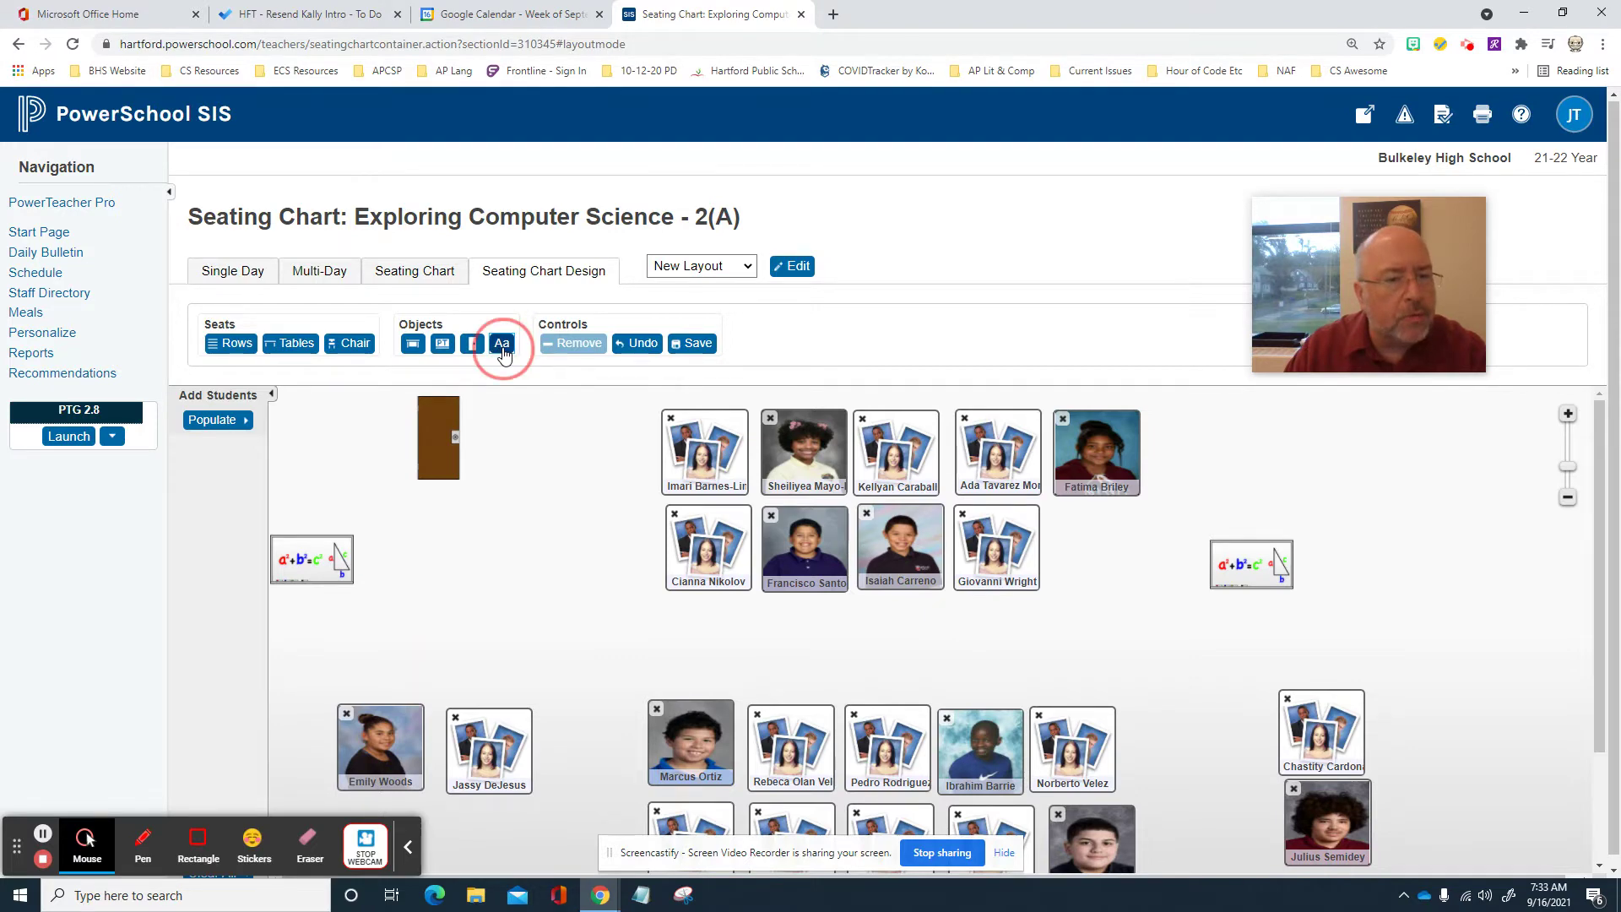
click(463, 428)
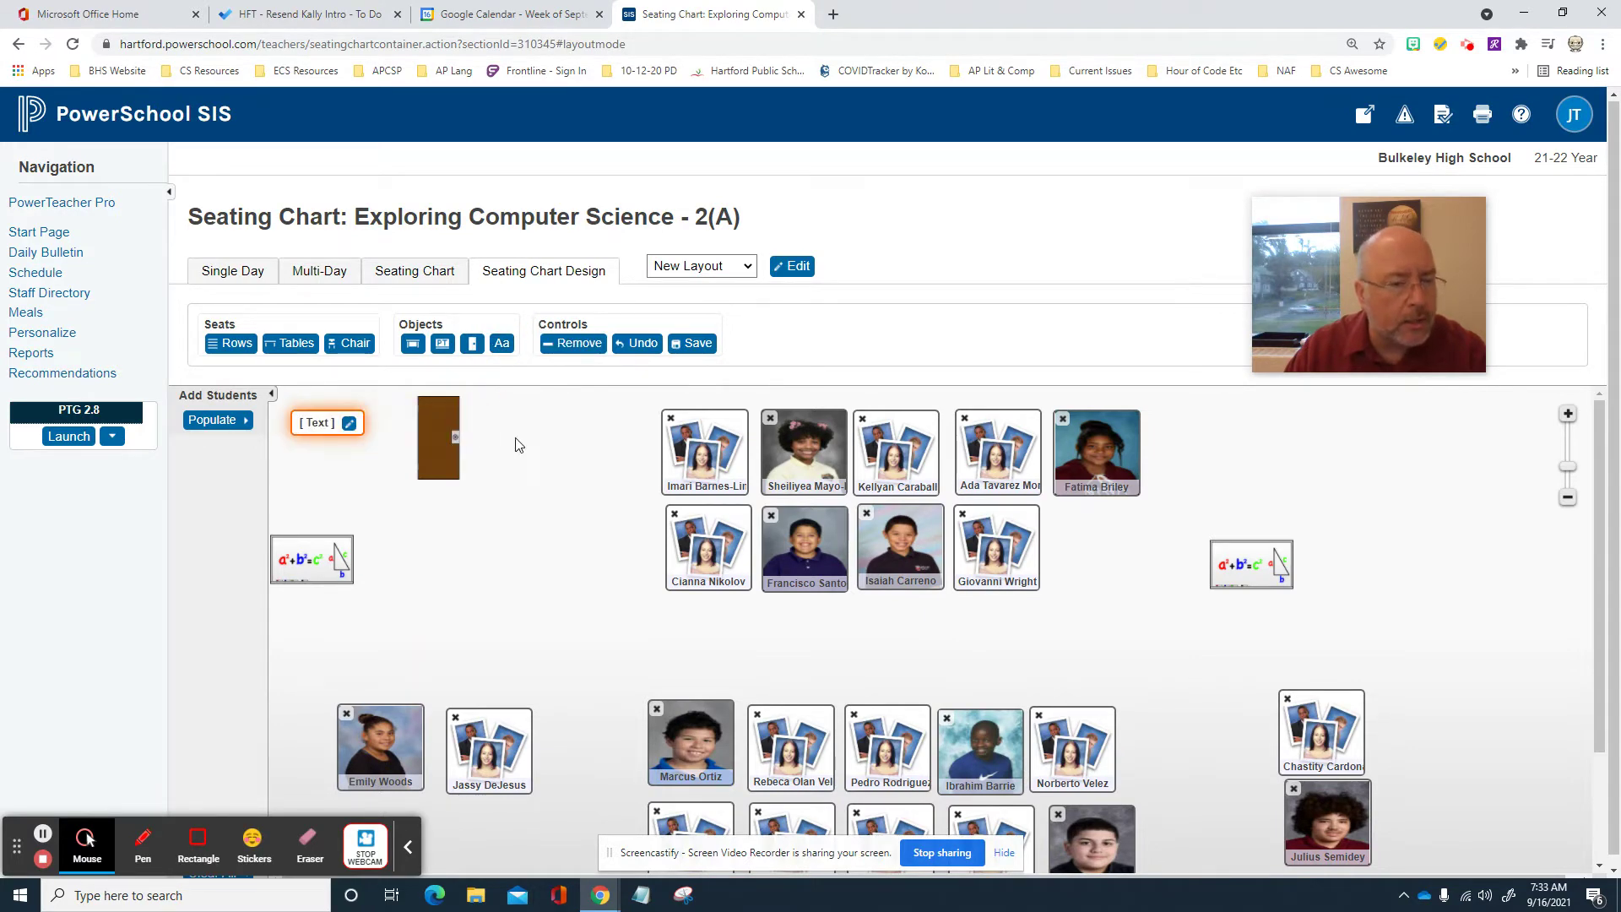
key(Delete)
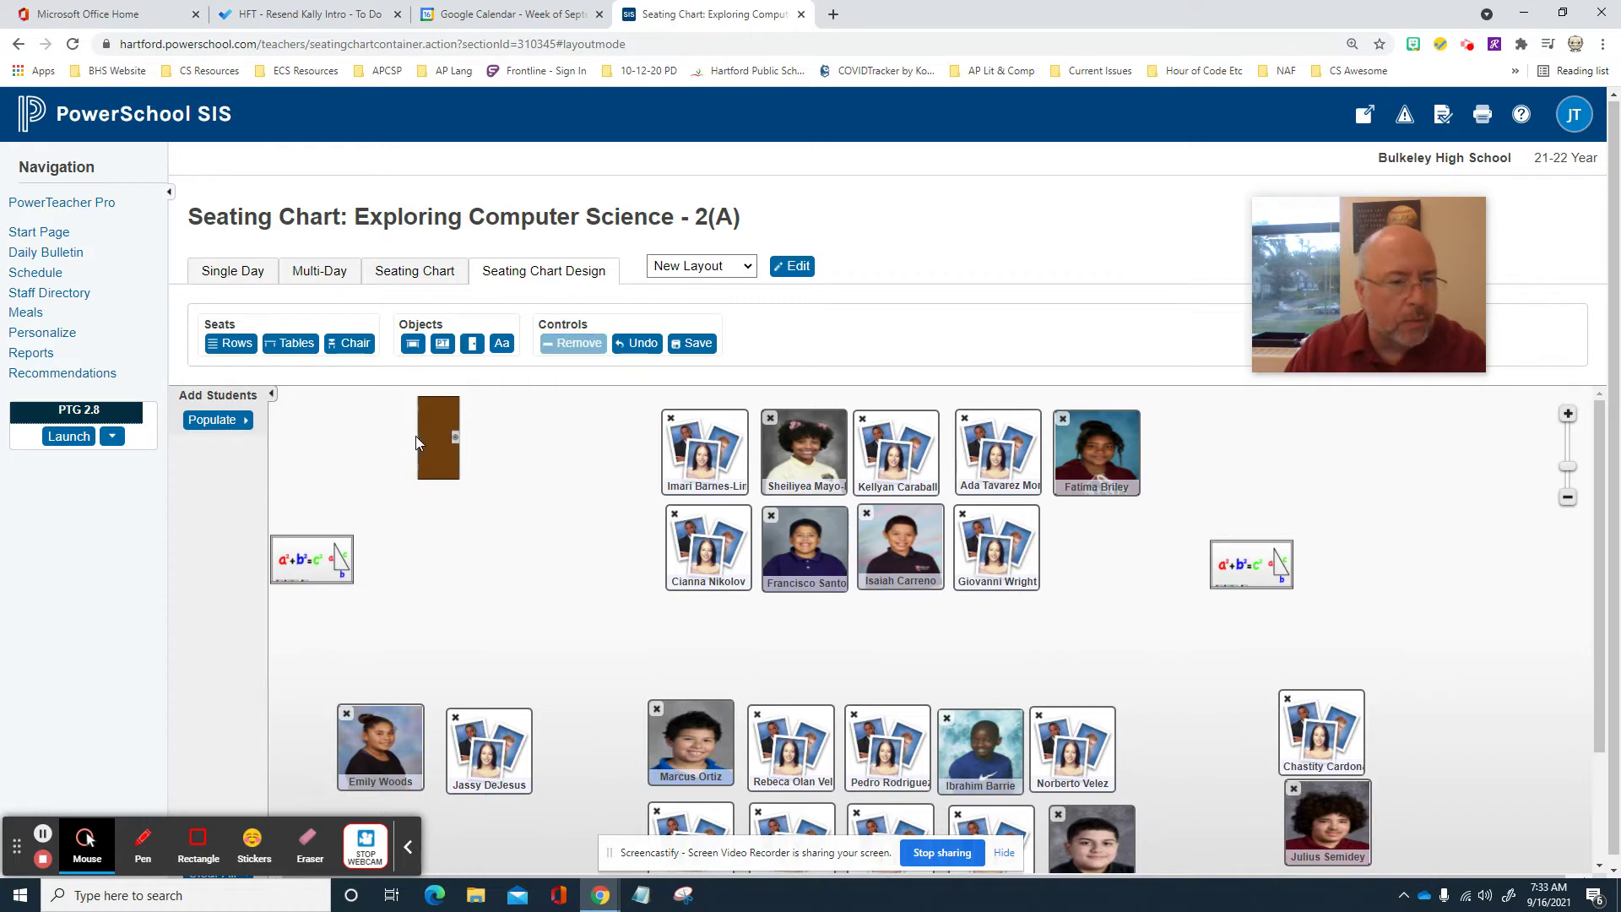
- Add two horizontal tables, two across, with 2 chairs per table, to the seating layout
click(238, 346)
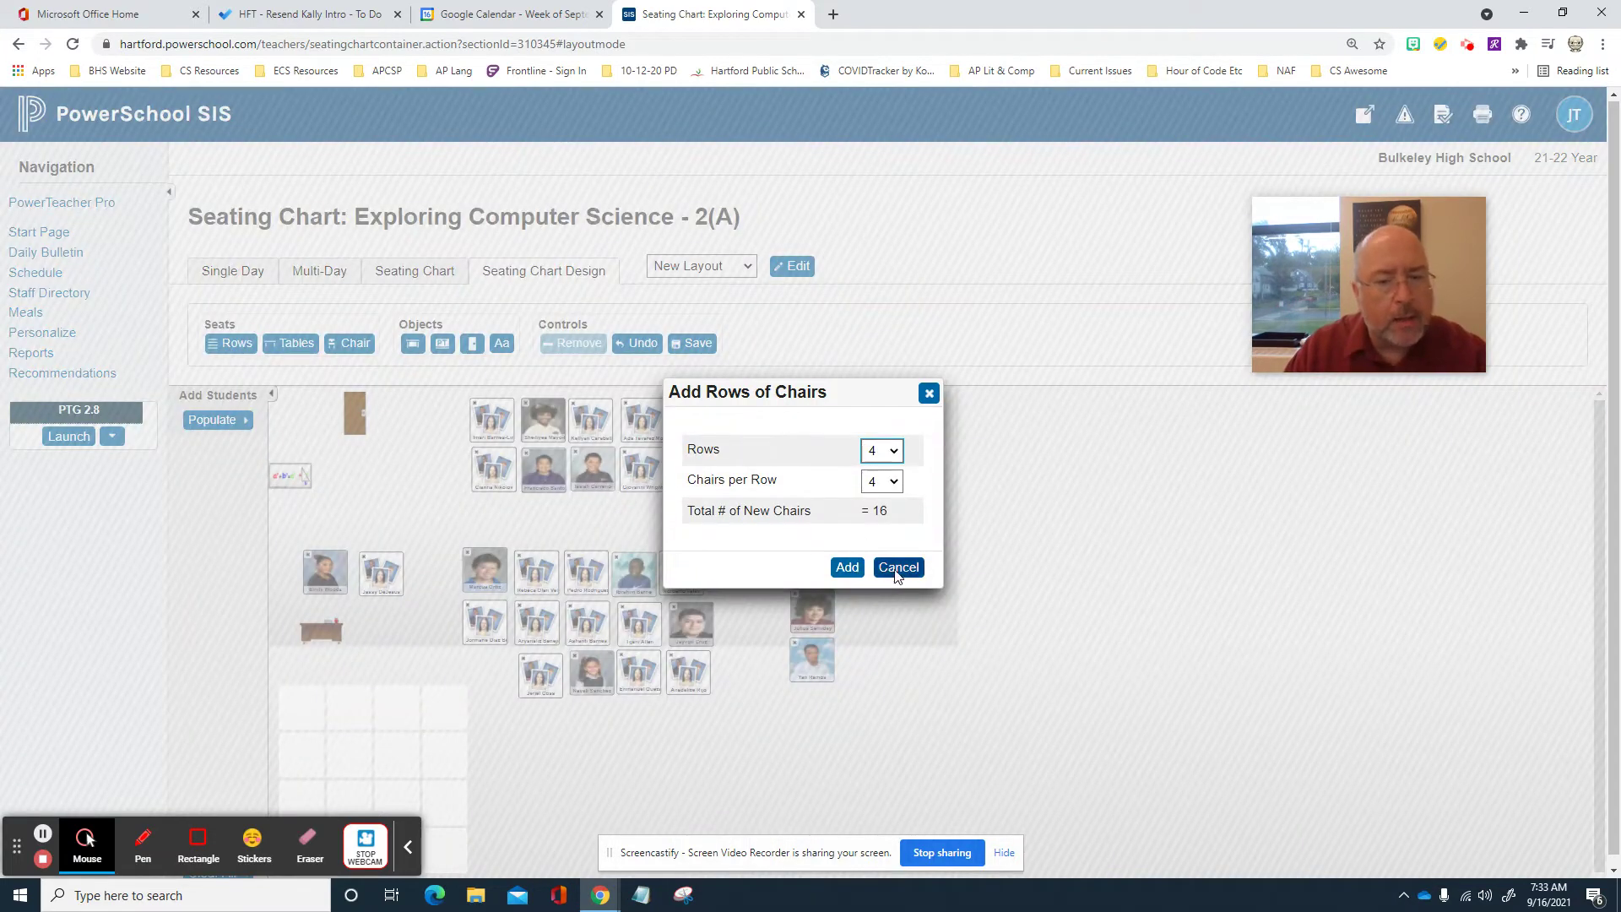
click(930, 394)
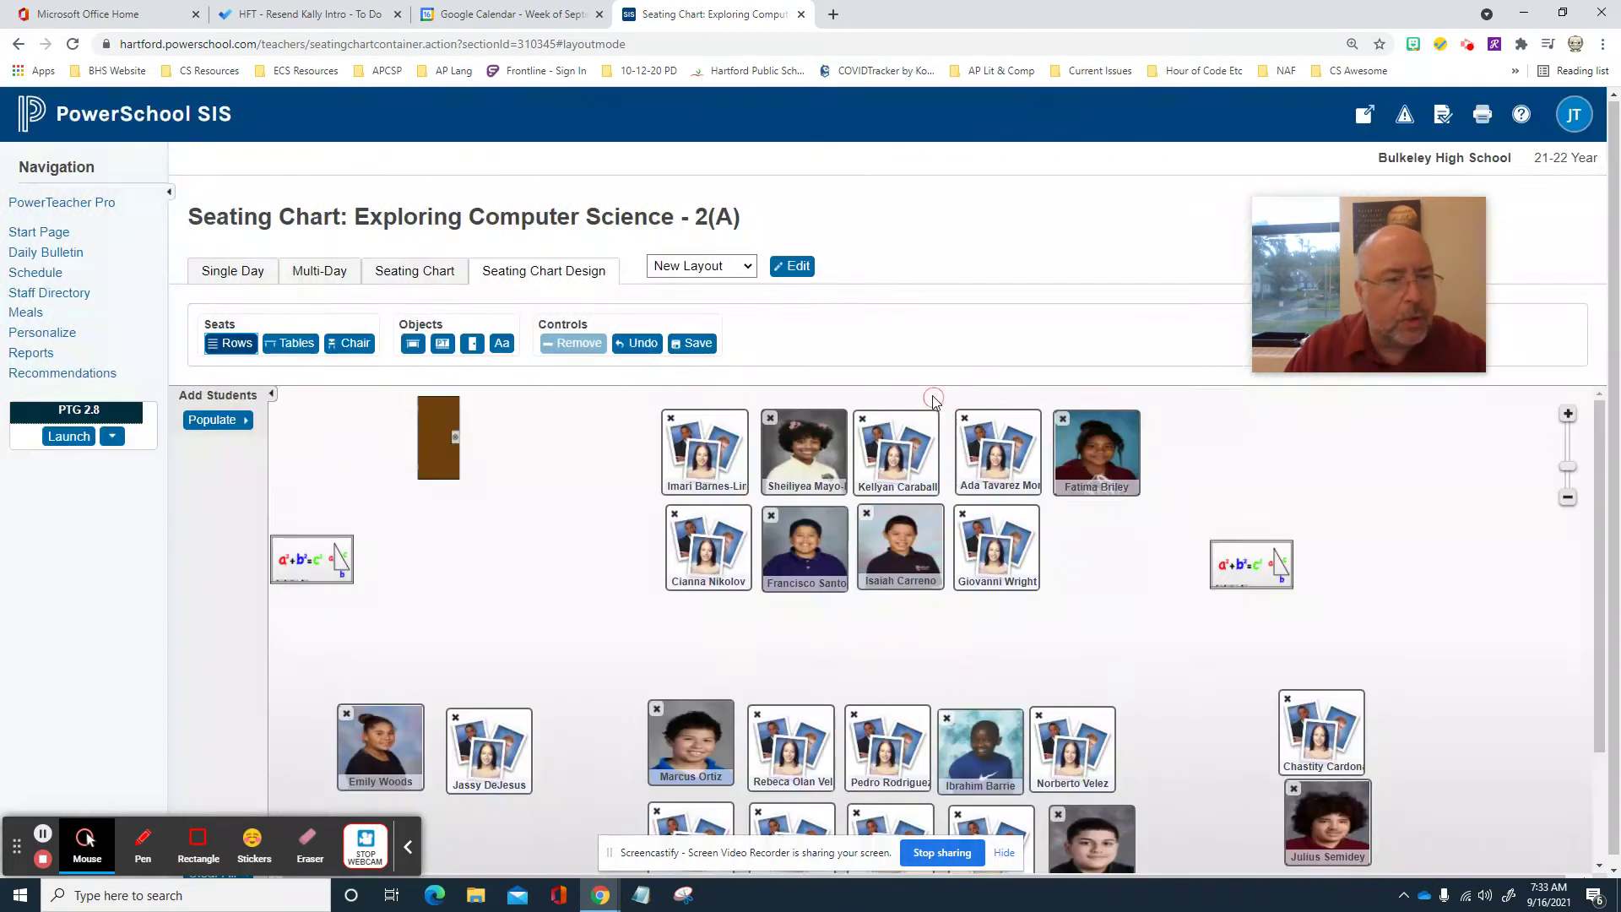
click(296, 345)
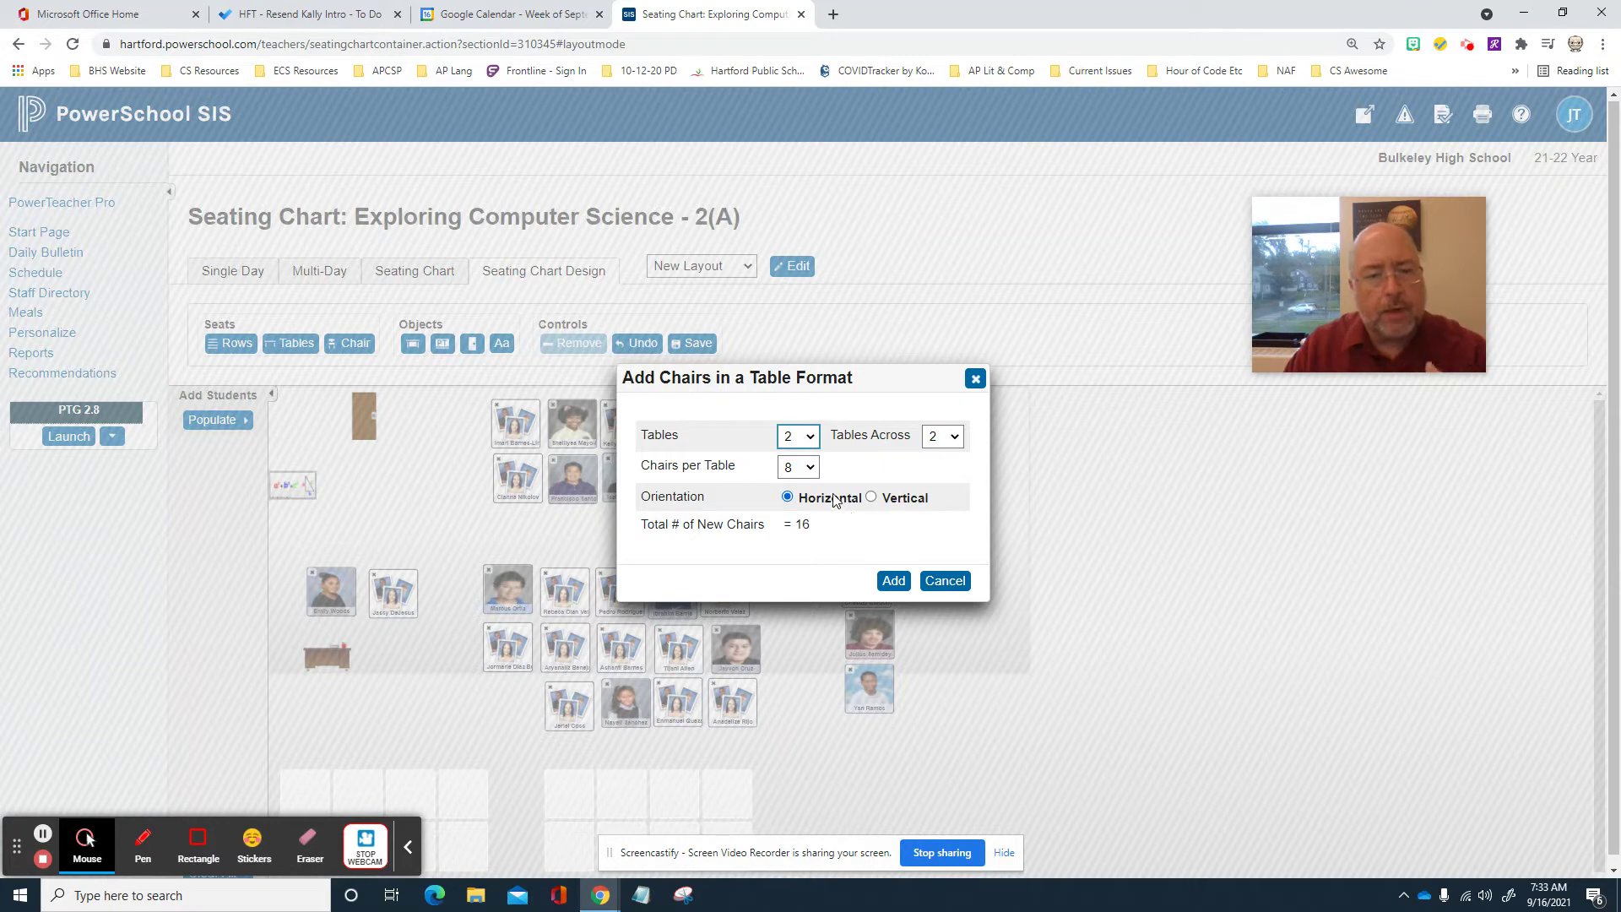
click(793, 474)
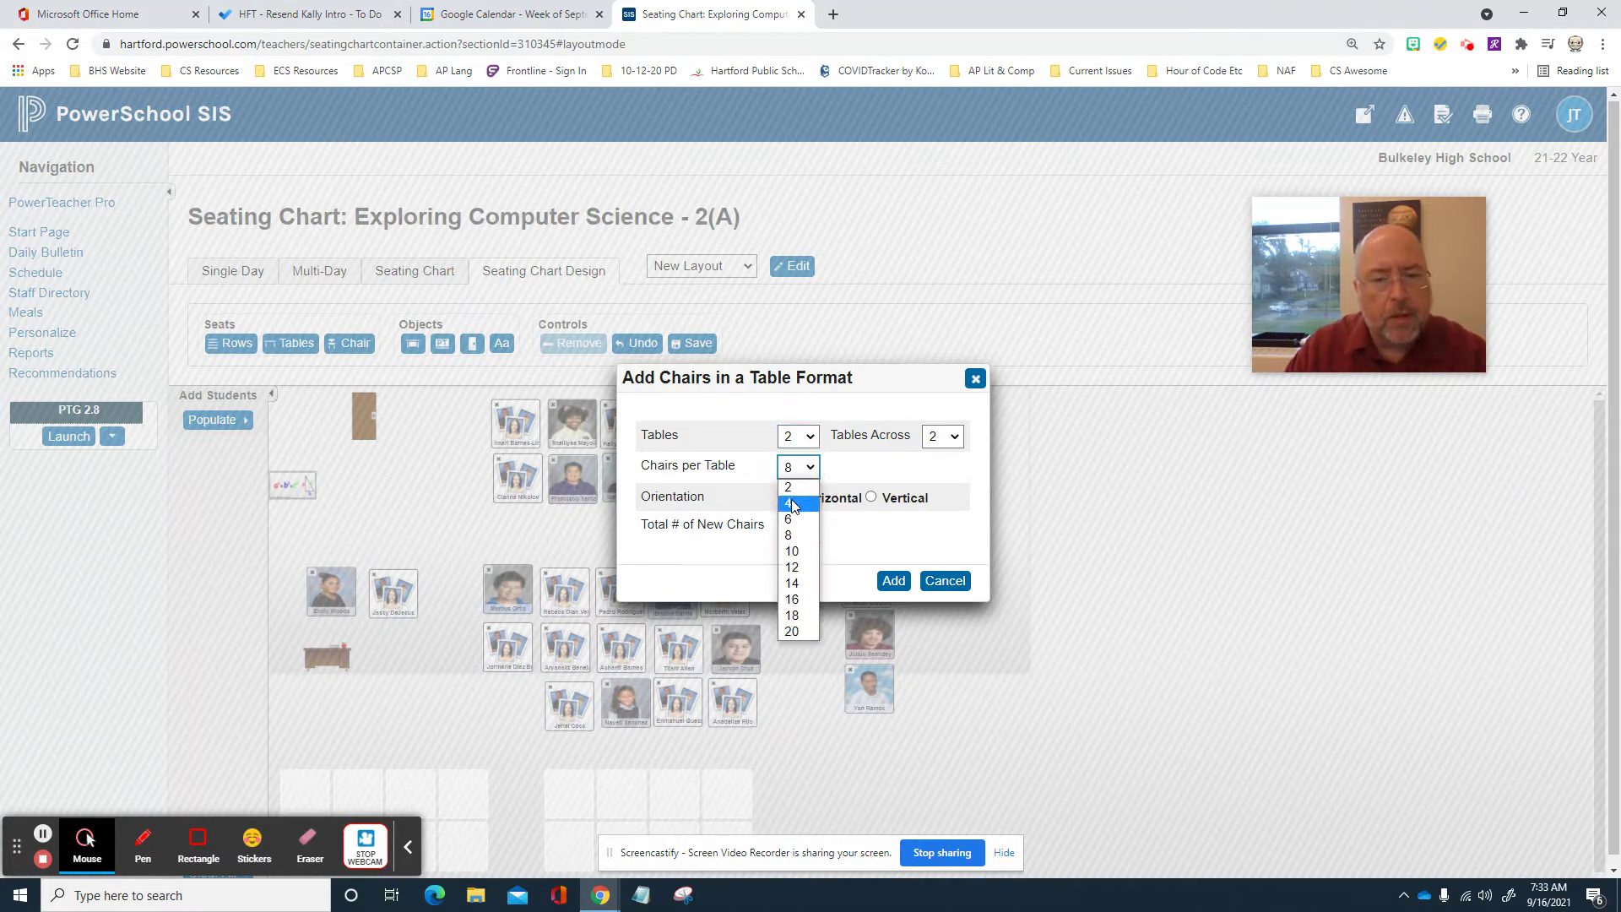
click(793, 498)
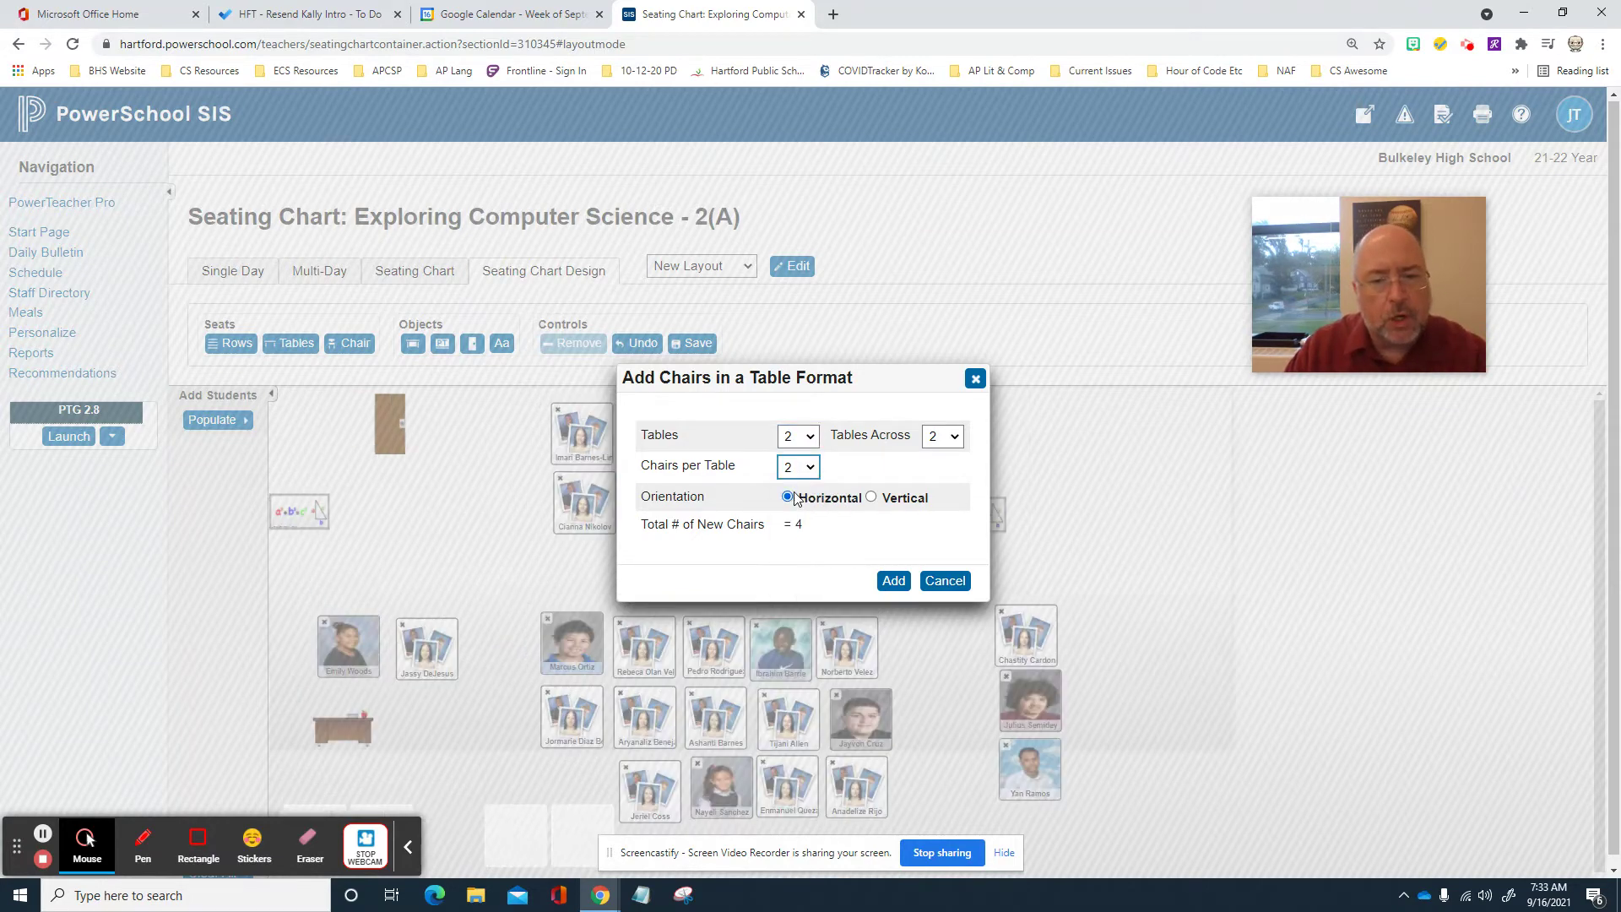
click(892, 581)
scroll(503, 758, down, 3)
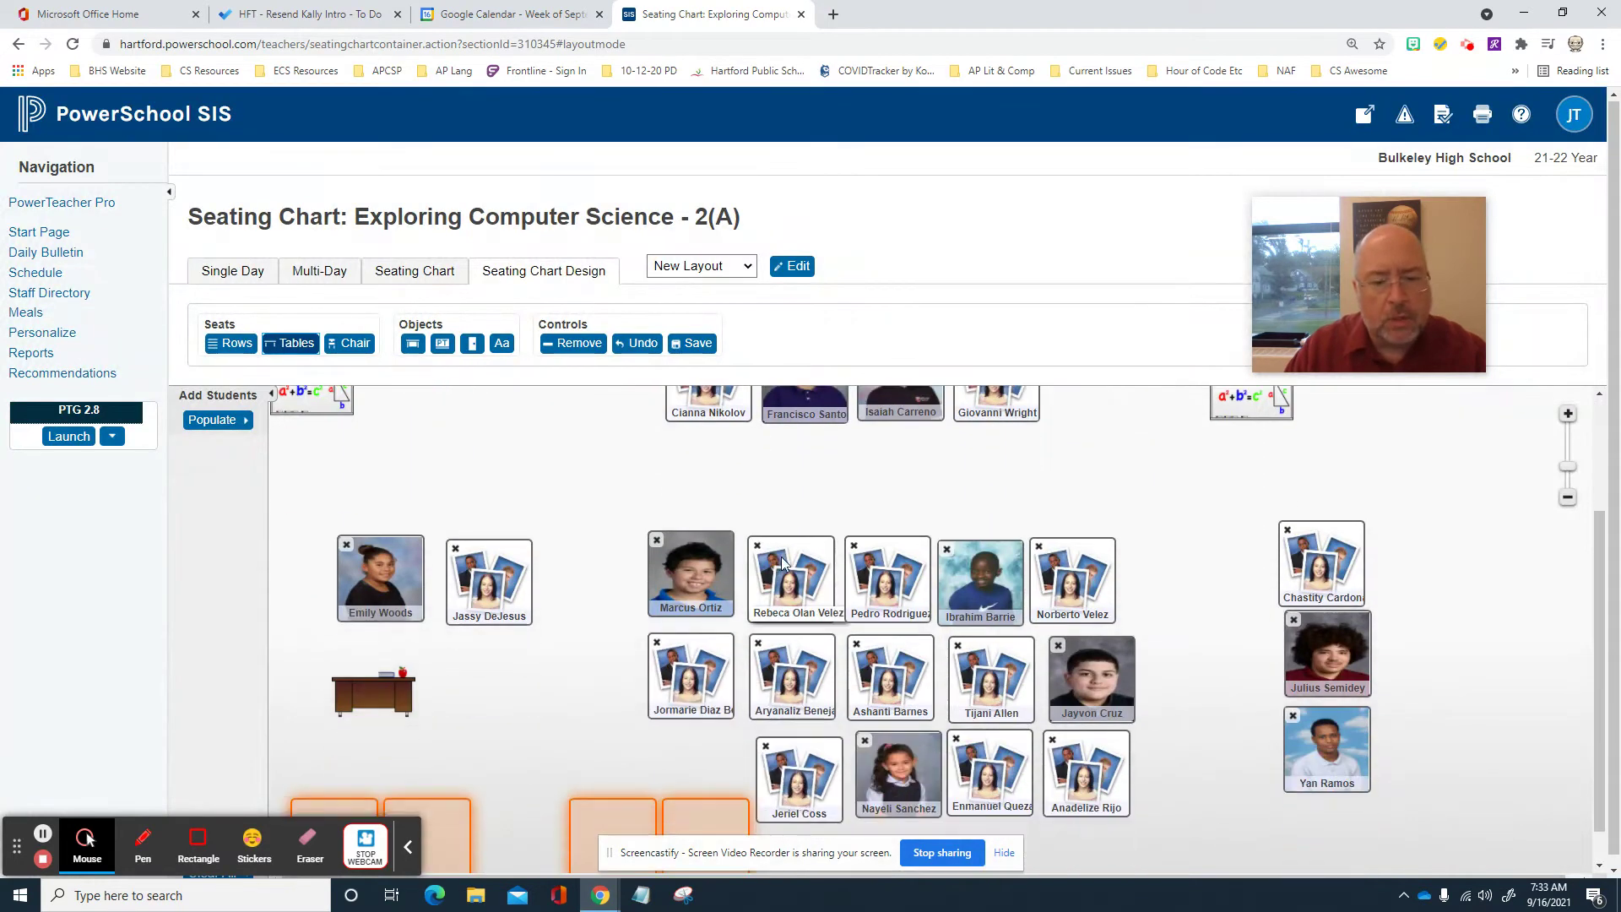
scroll(498, 743, down, 1)
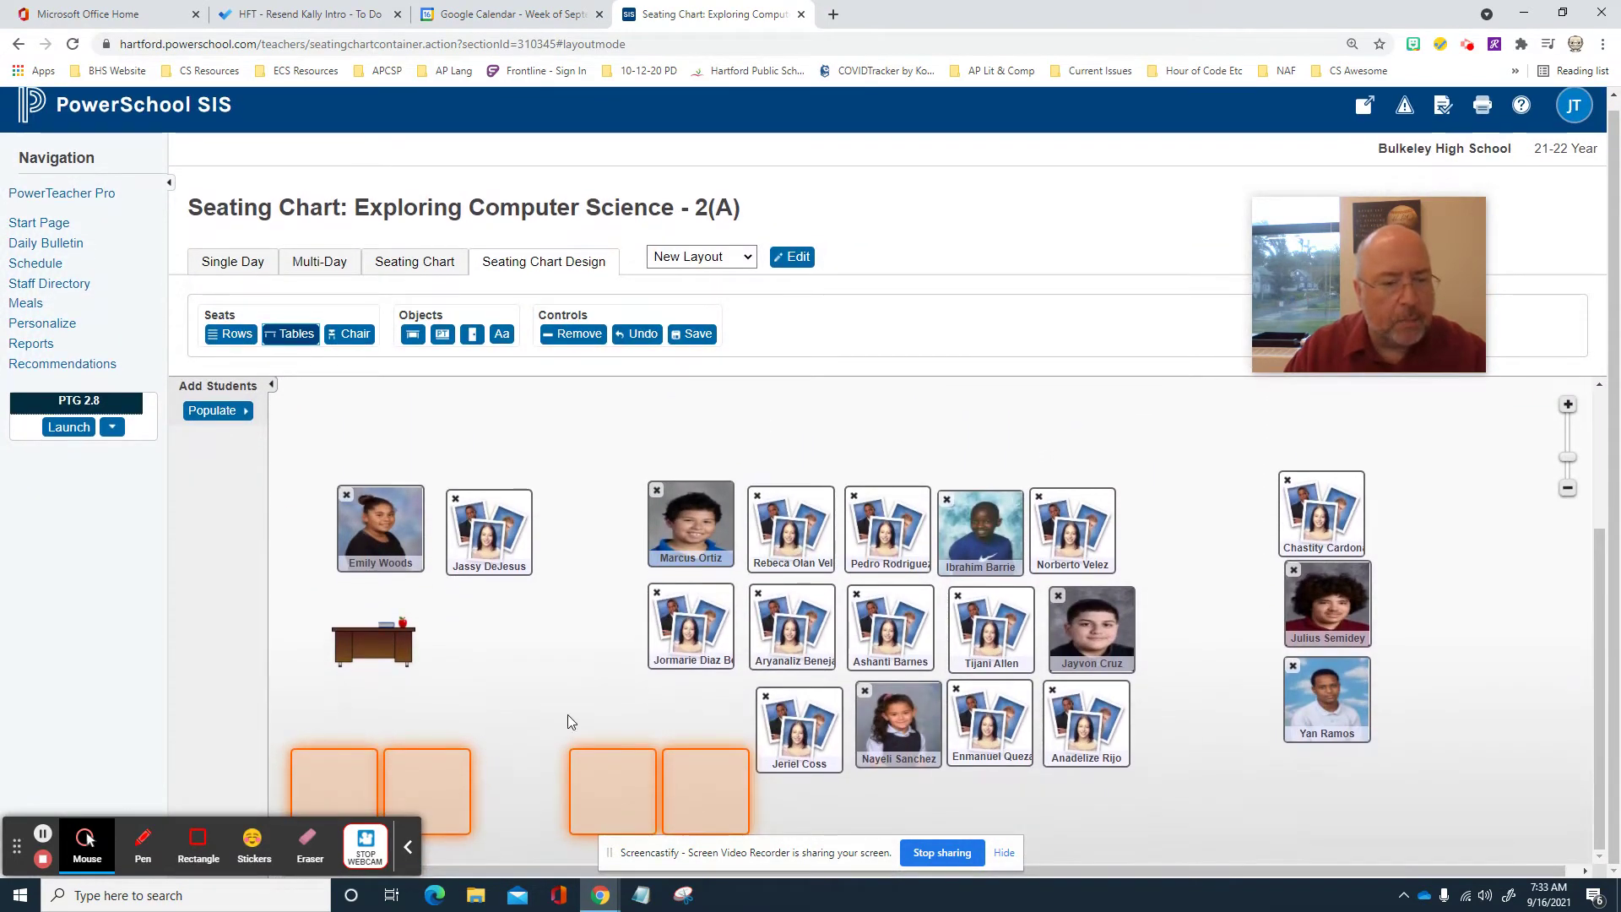
- Remove the four newly added empty table chairs from below the teacher's desk area
click(411, 845)
key(Delete)
scroll(612, 647, up, 3)
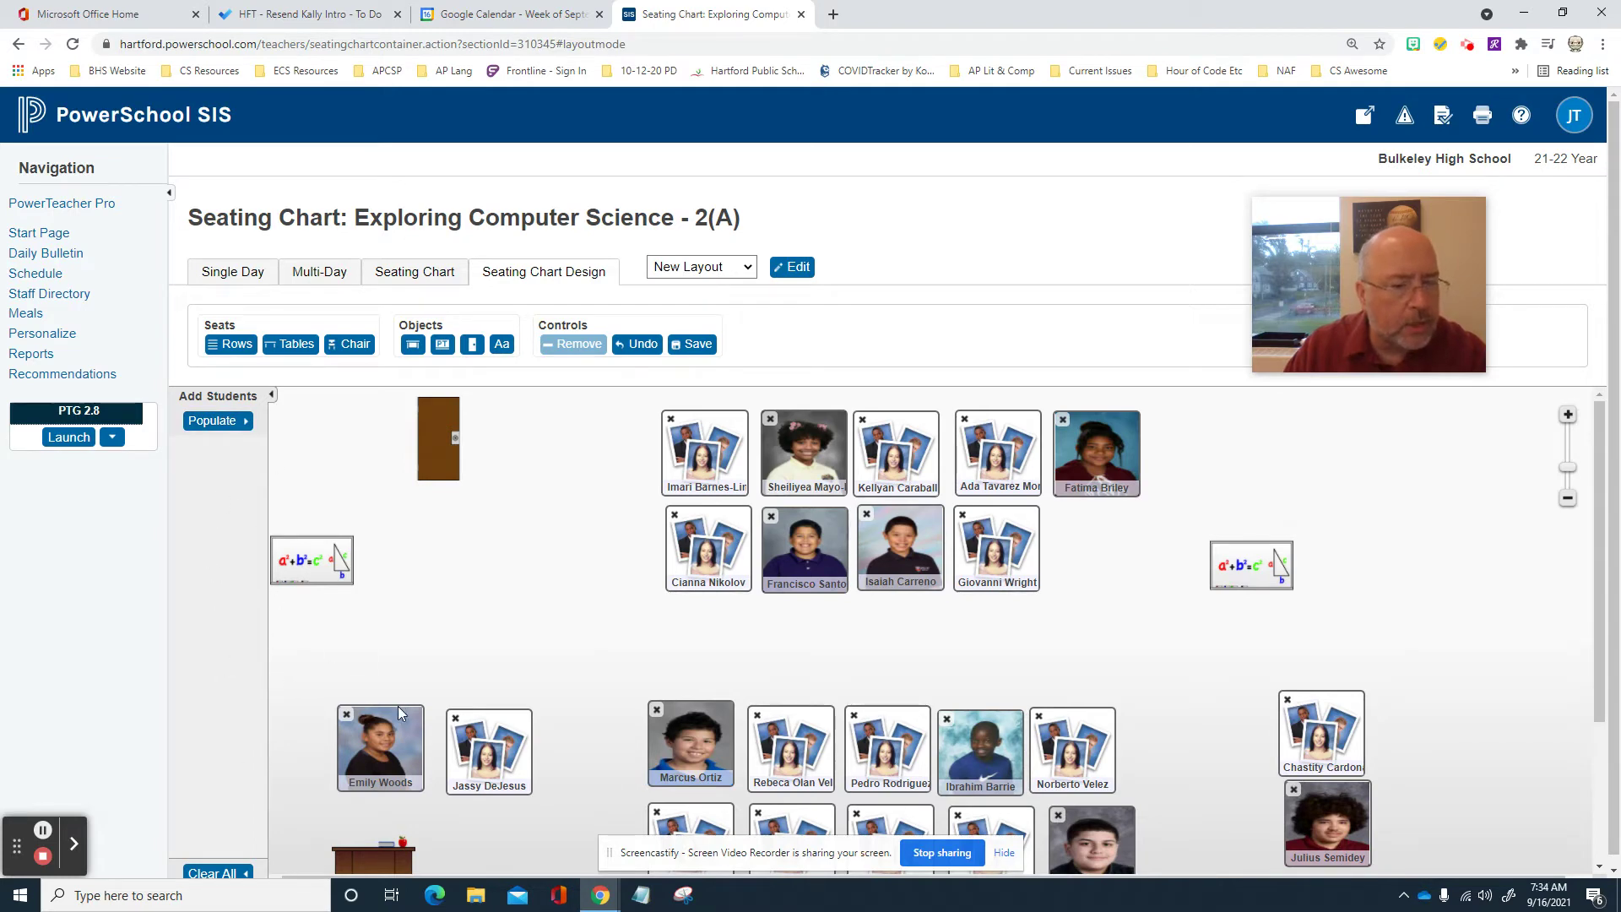
- Nudge the student seat above the teacher's desk toward its neighbour, and try group-selecting the column of three seats on the room's right side
mouse_move(398, 711)
mouse_down()
mouse_move(589, 609)
mouse_move(397, 725)
mouse_move(411, 718)
mouse_up()
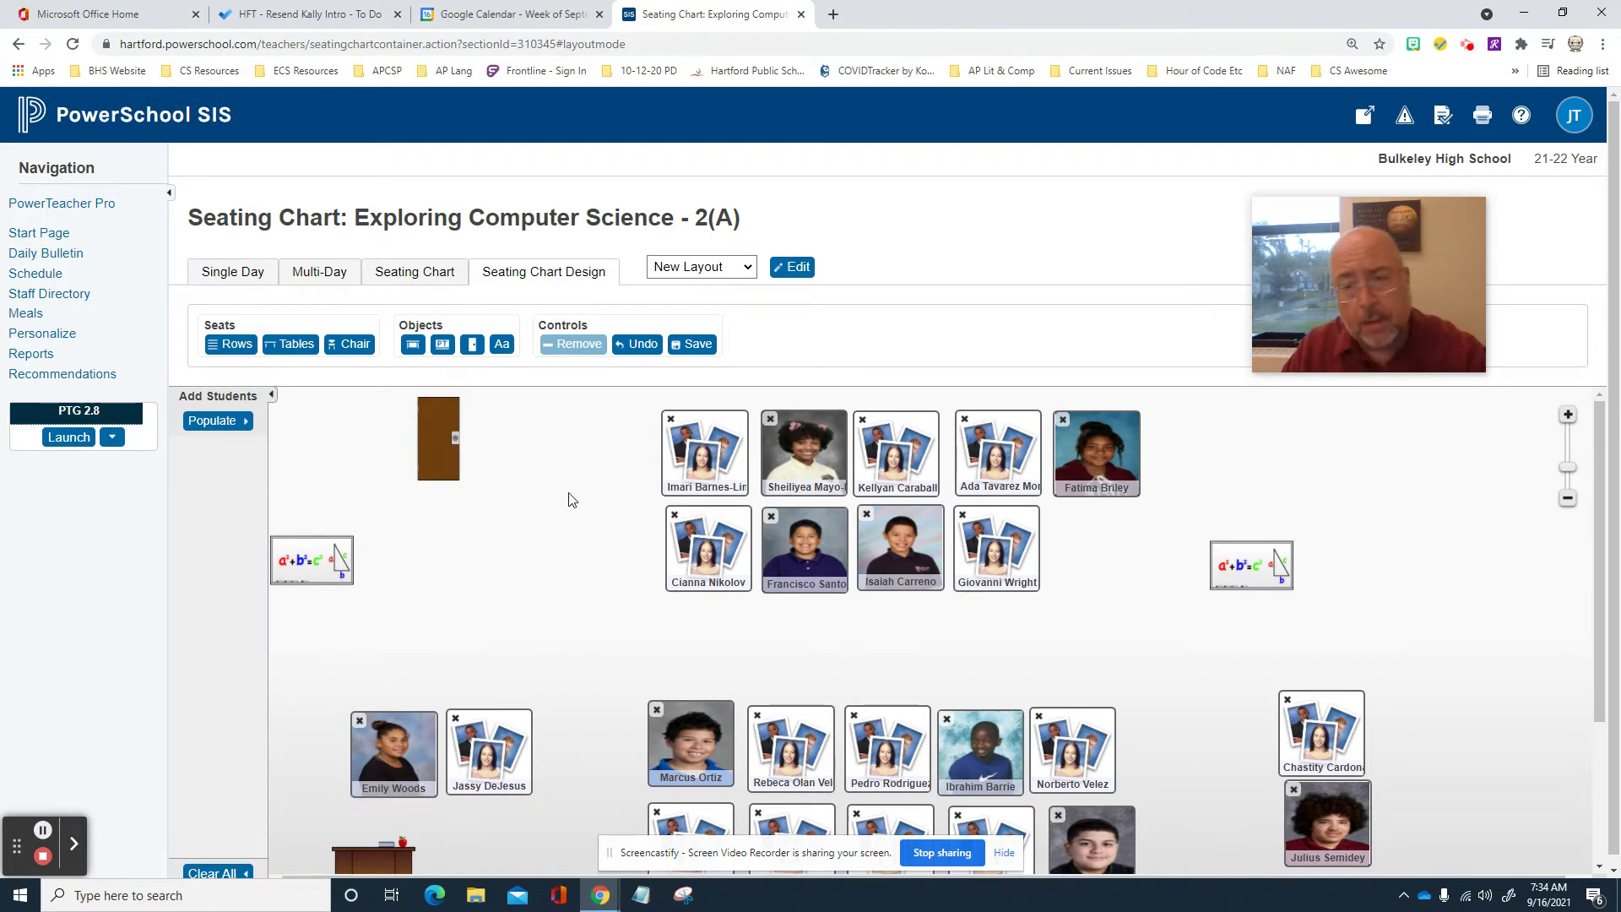
scroll(1154, 564, down, 2)
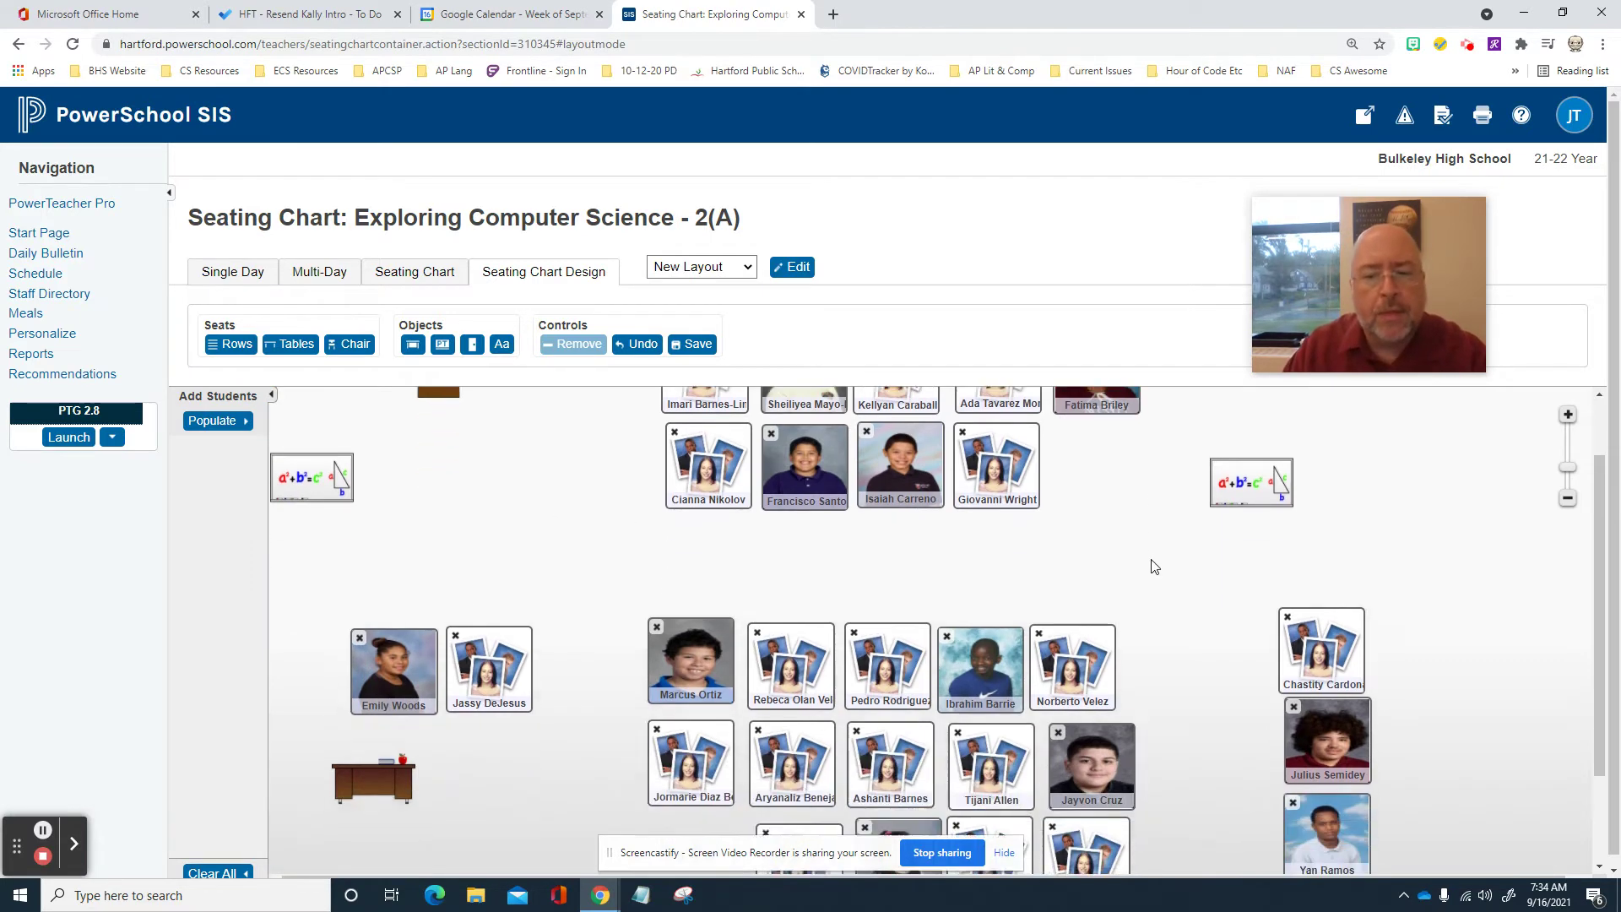
scroll(1187, 570, up, 1)
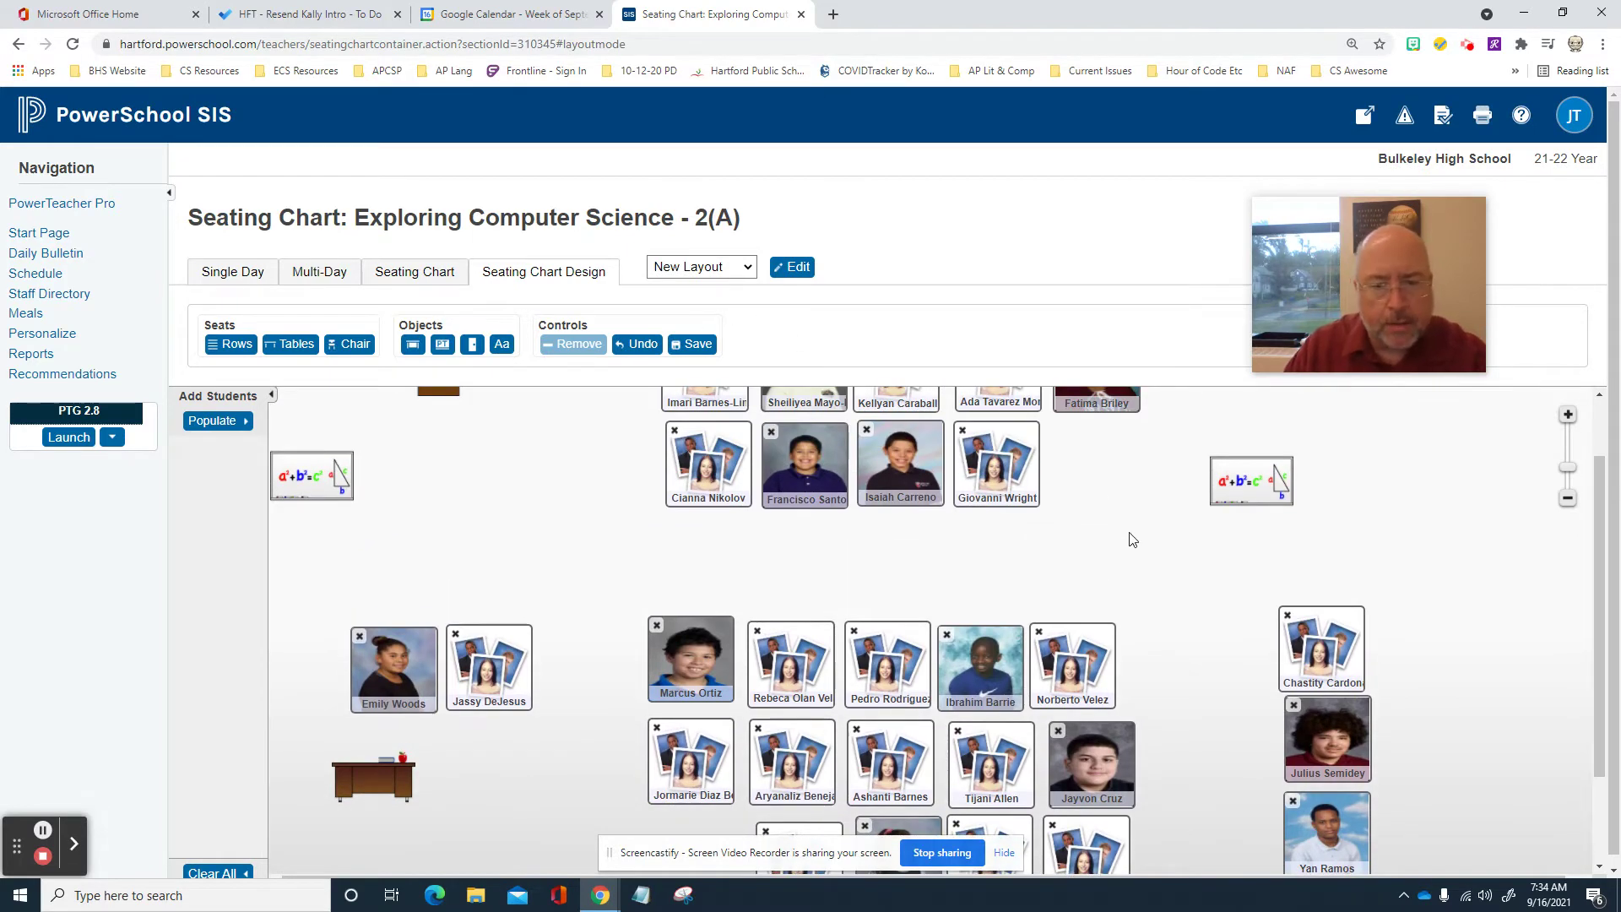
scroll(1182, 562, up, 1)
scroll(1179, 568, down, 2)
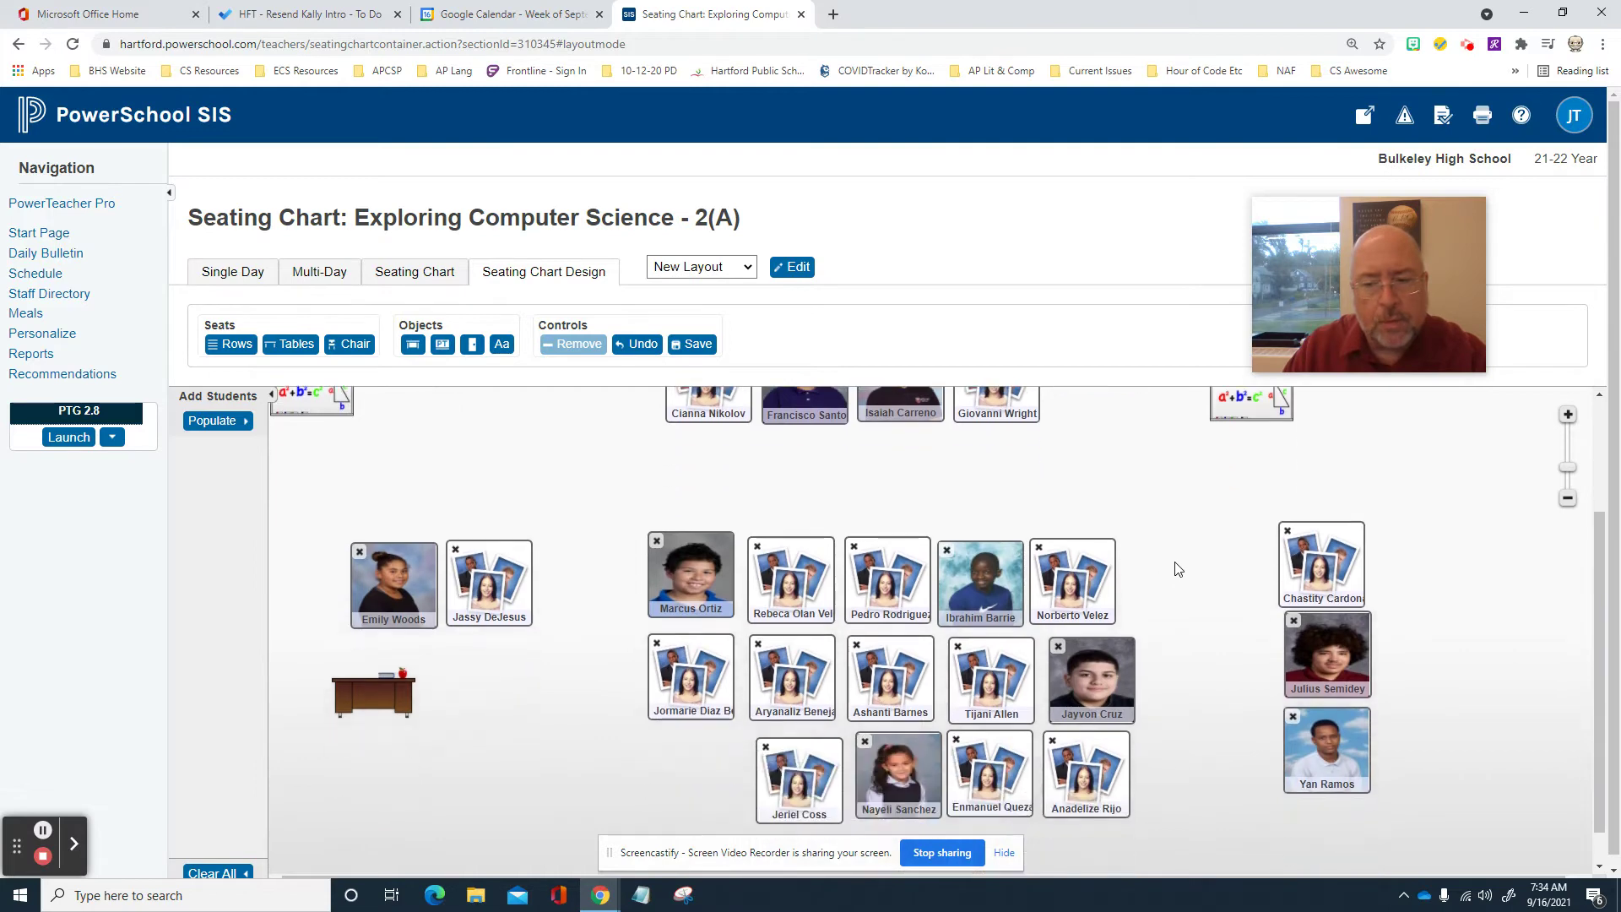
drag(1446, 507, 1258, 819)
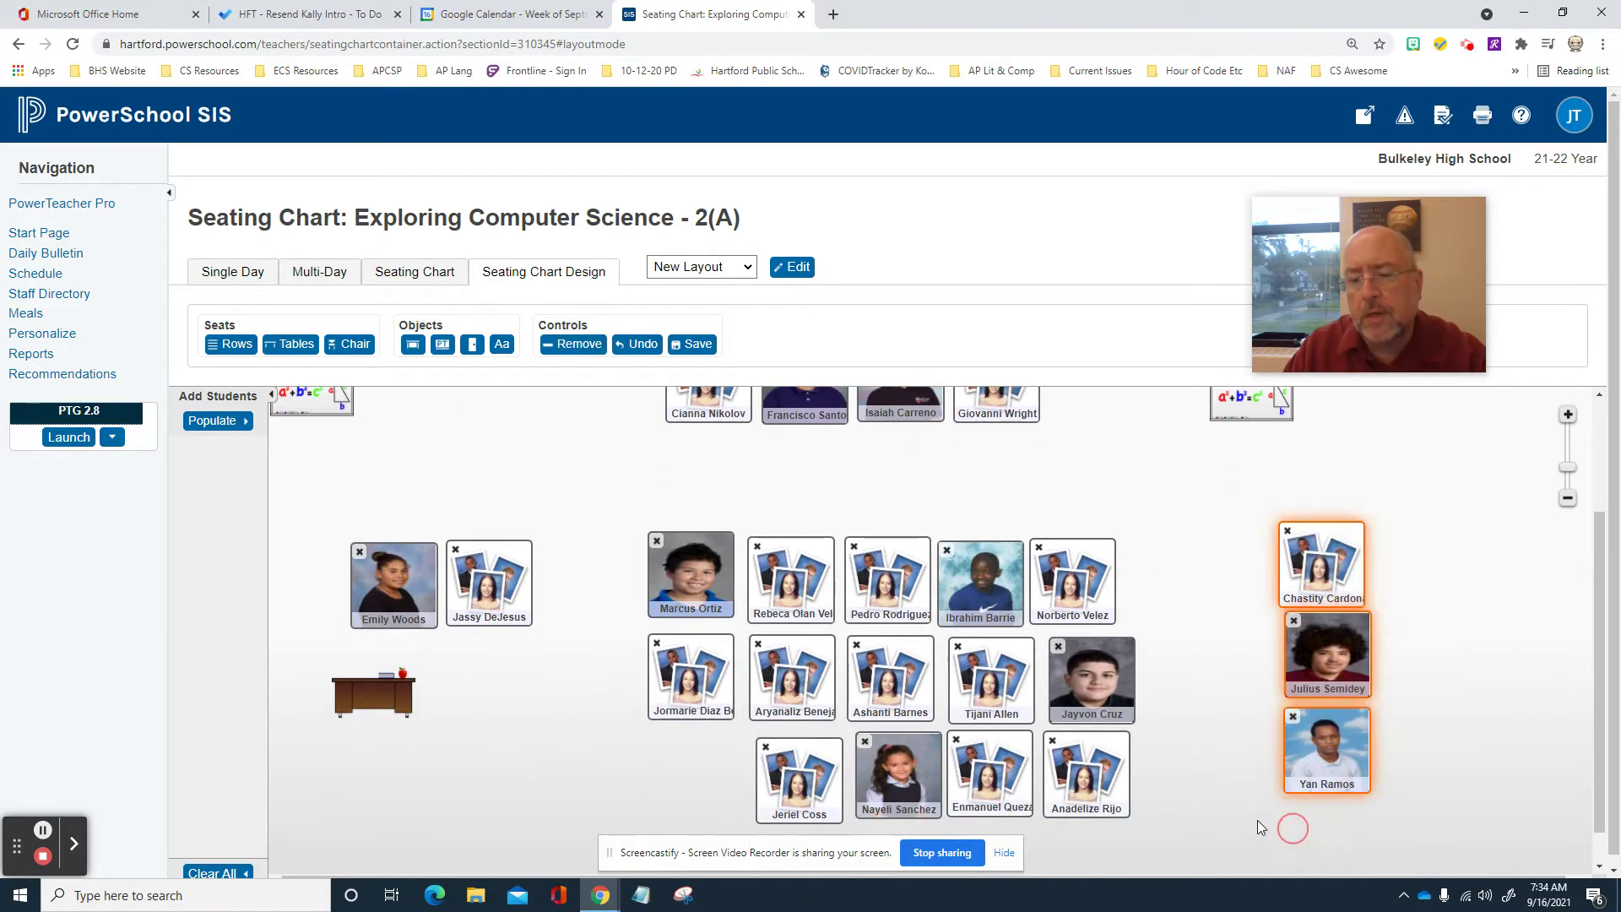
click(1229, 688)
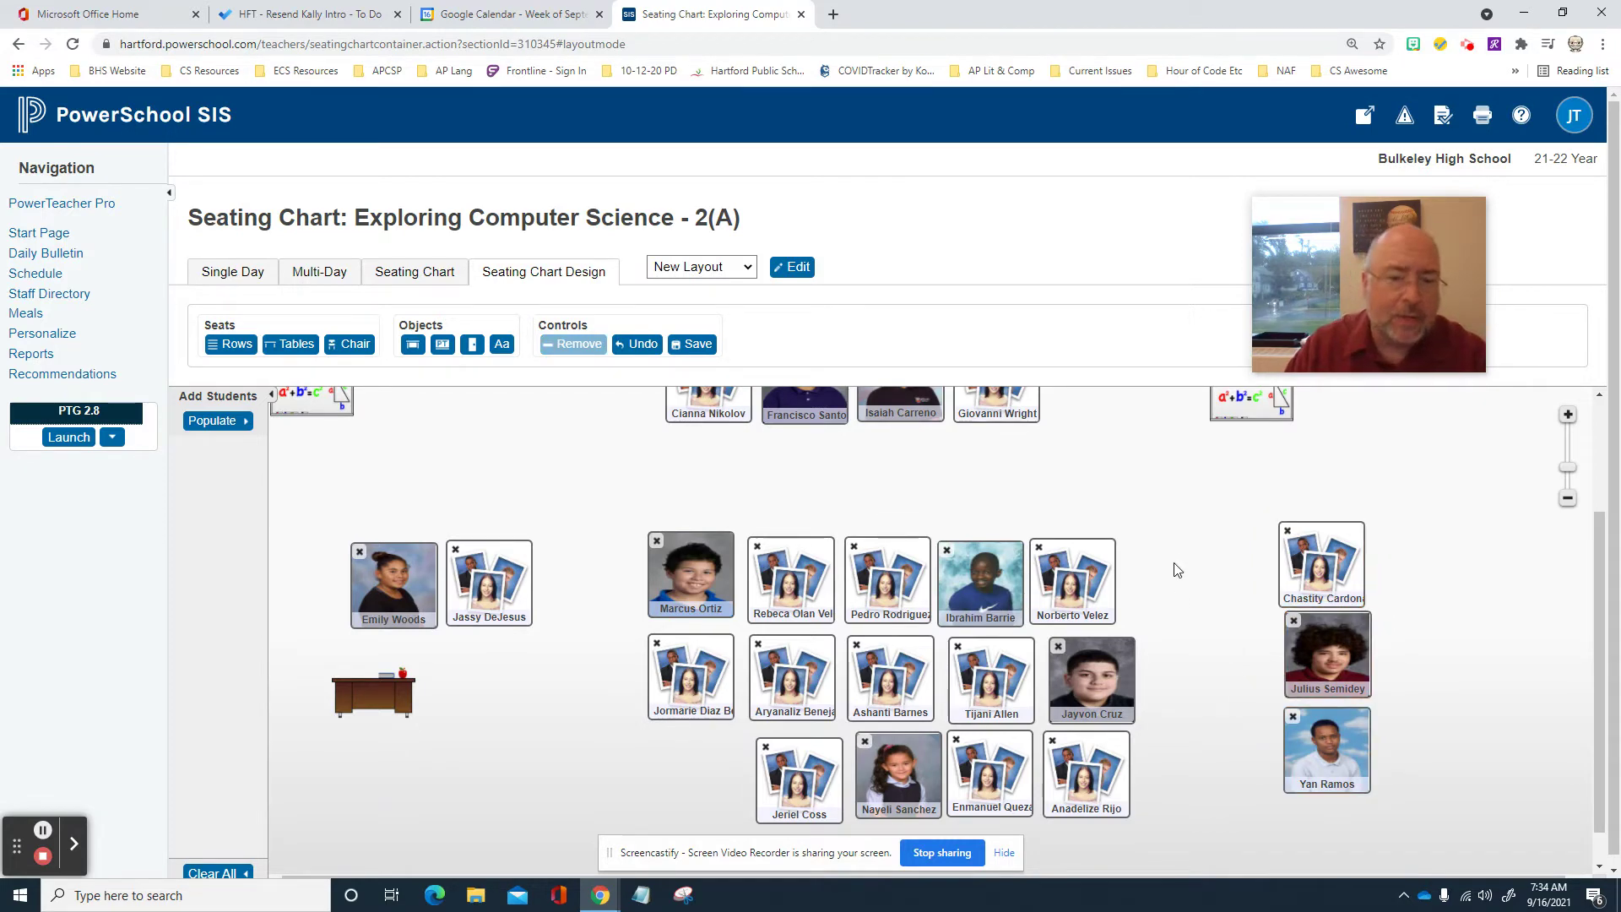
- Return to the start page and discard the unsaved seating chart changes
scroll(1178, 570, up, 2)
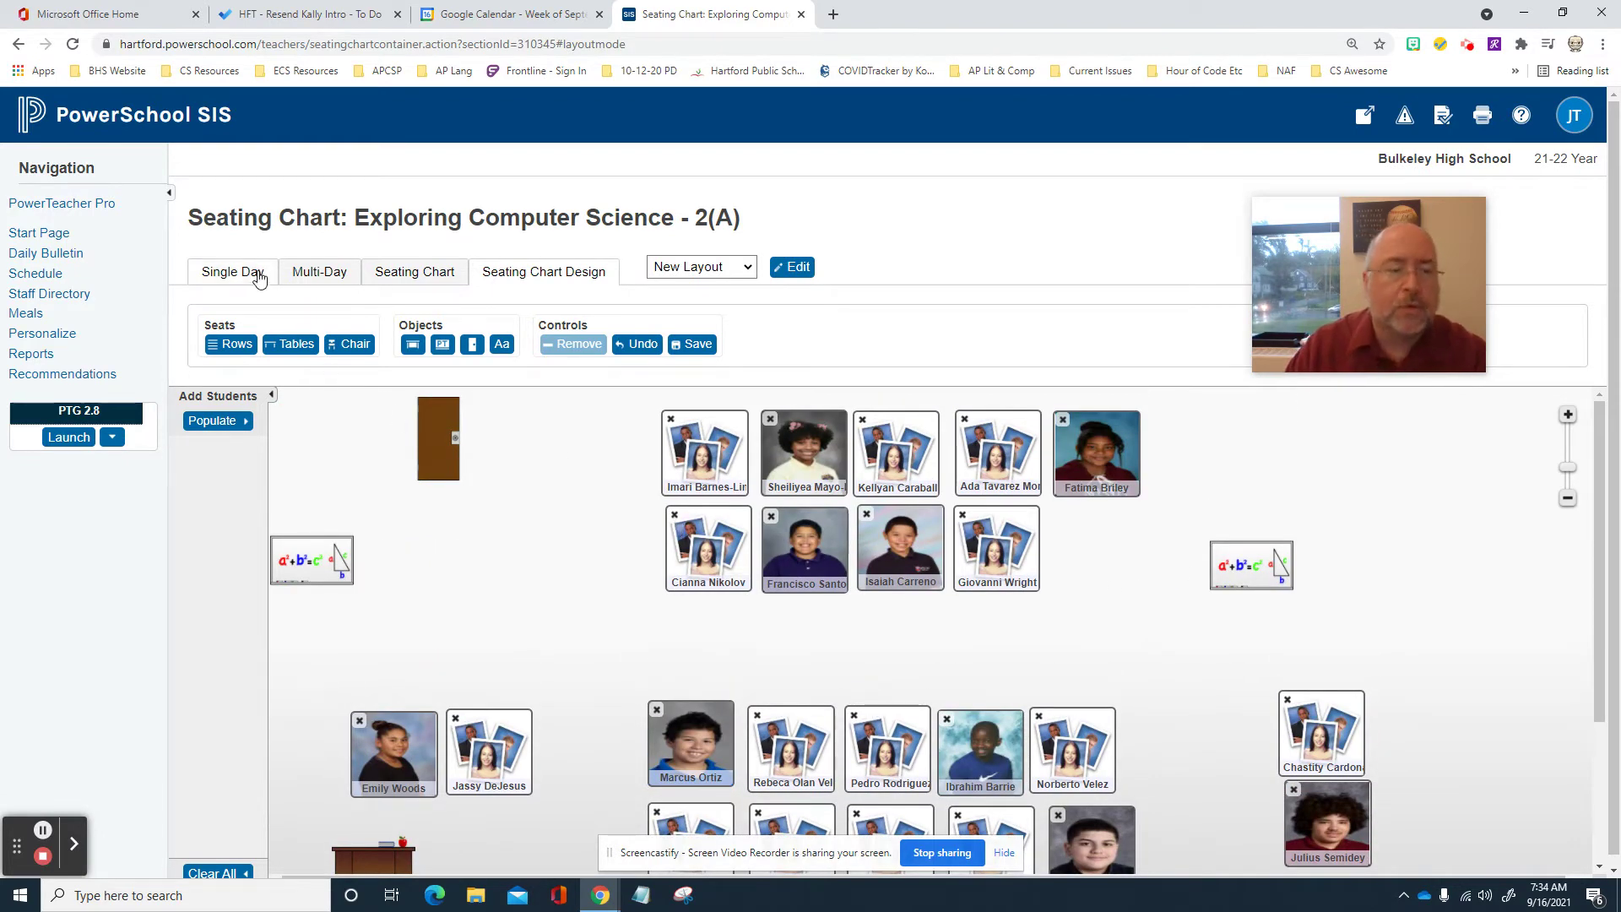
click(64, 236)
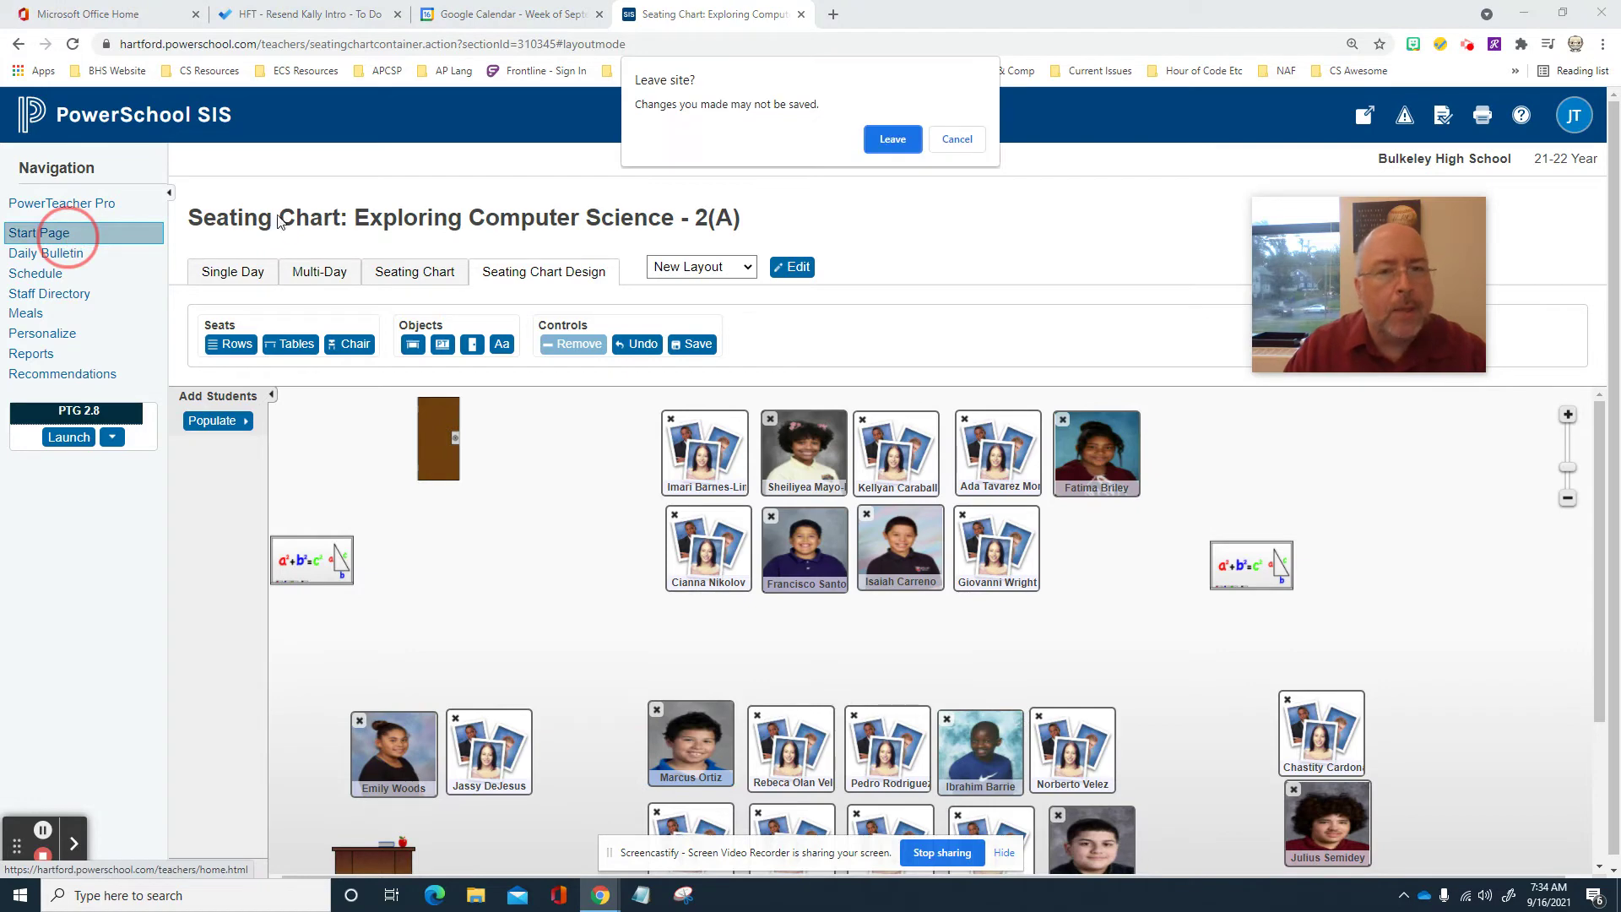
click(893, 140)
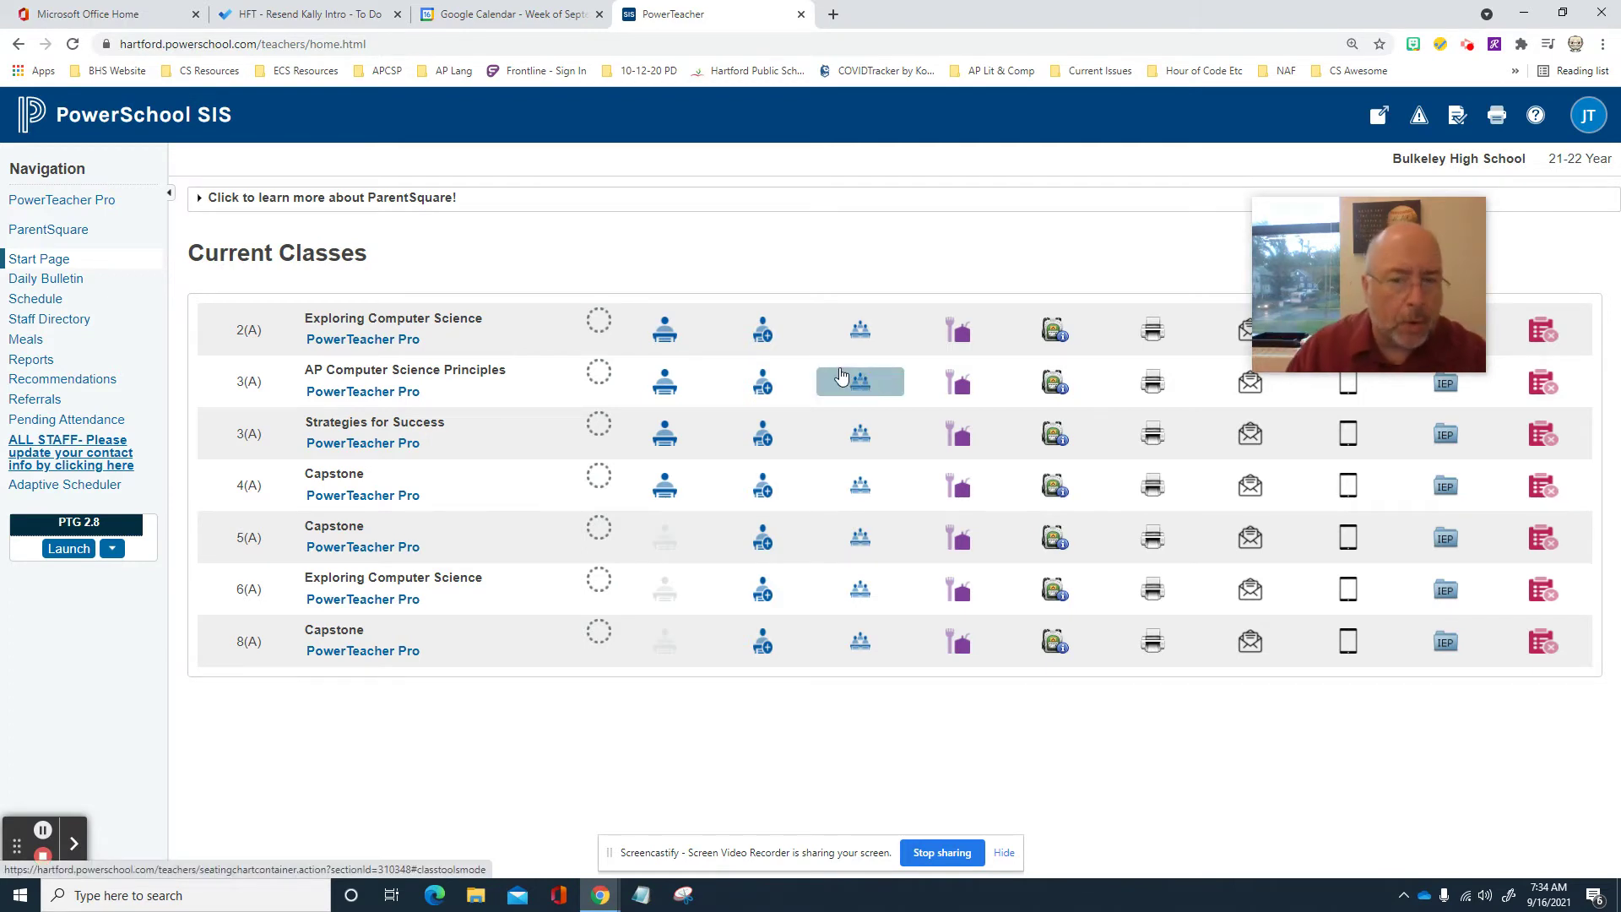
- Open the seating chart design view for the AP Computer Science Principles 3(A) class
click(875, 385)
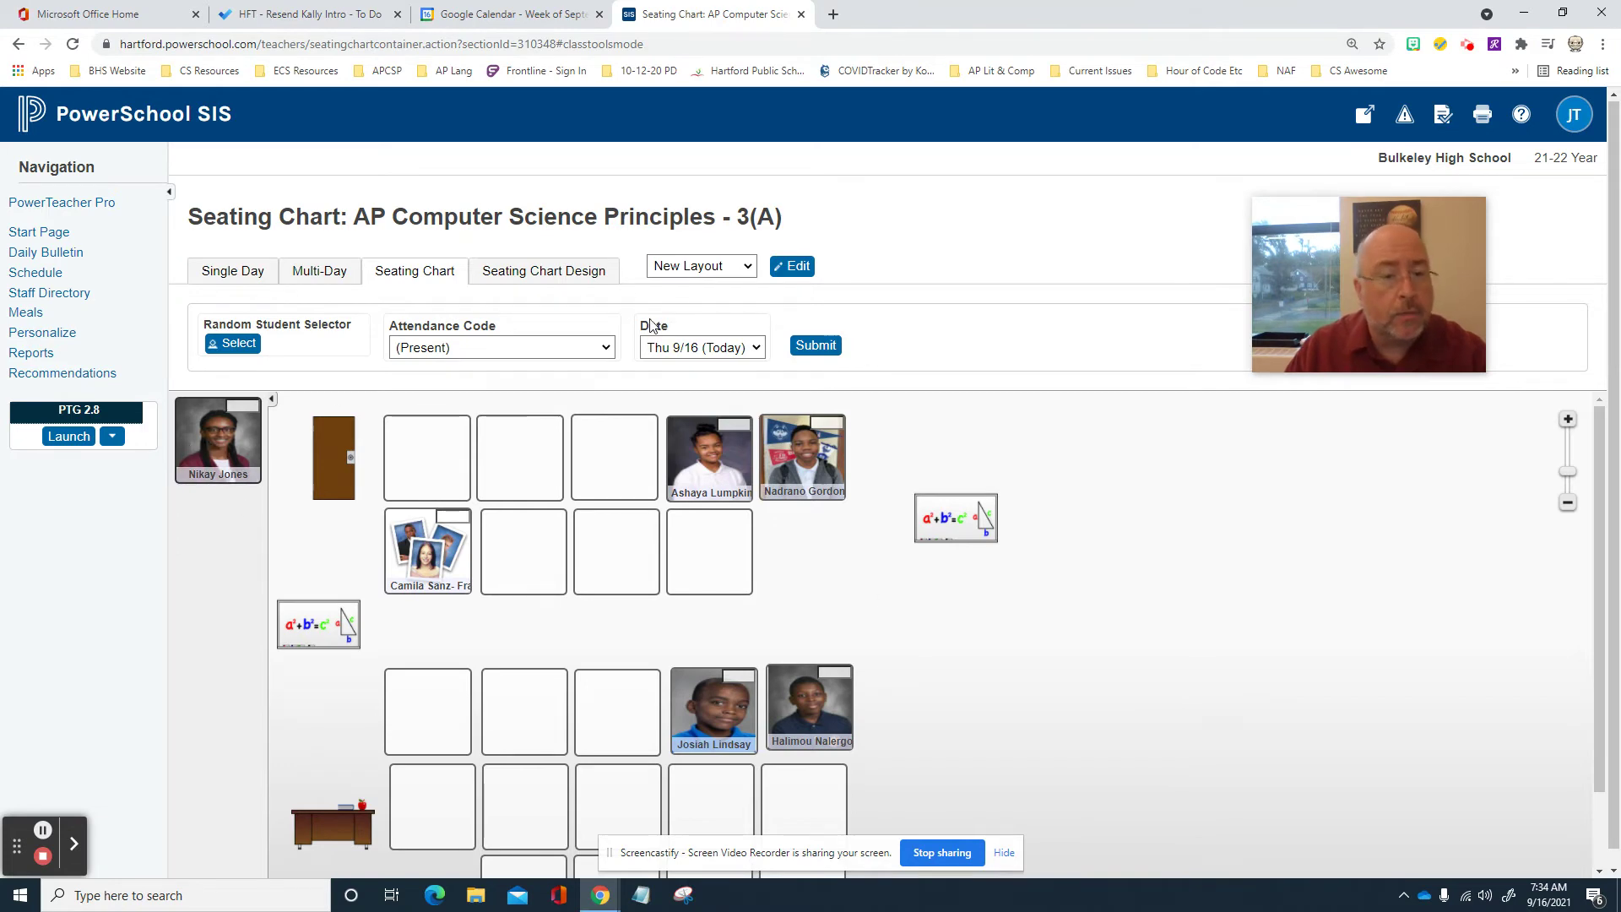
click(579, 276)
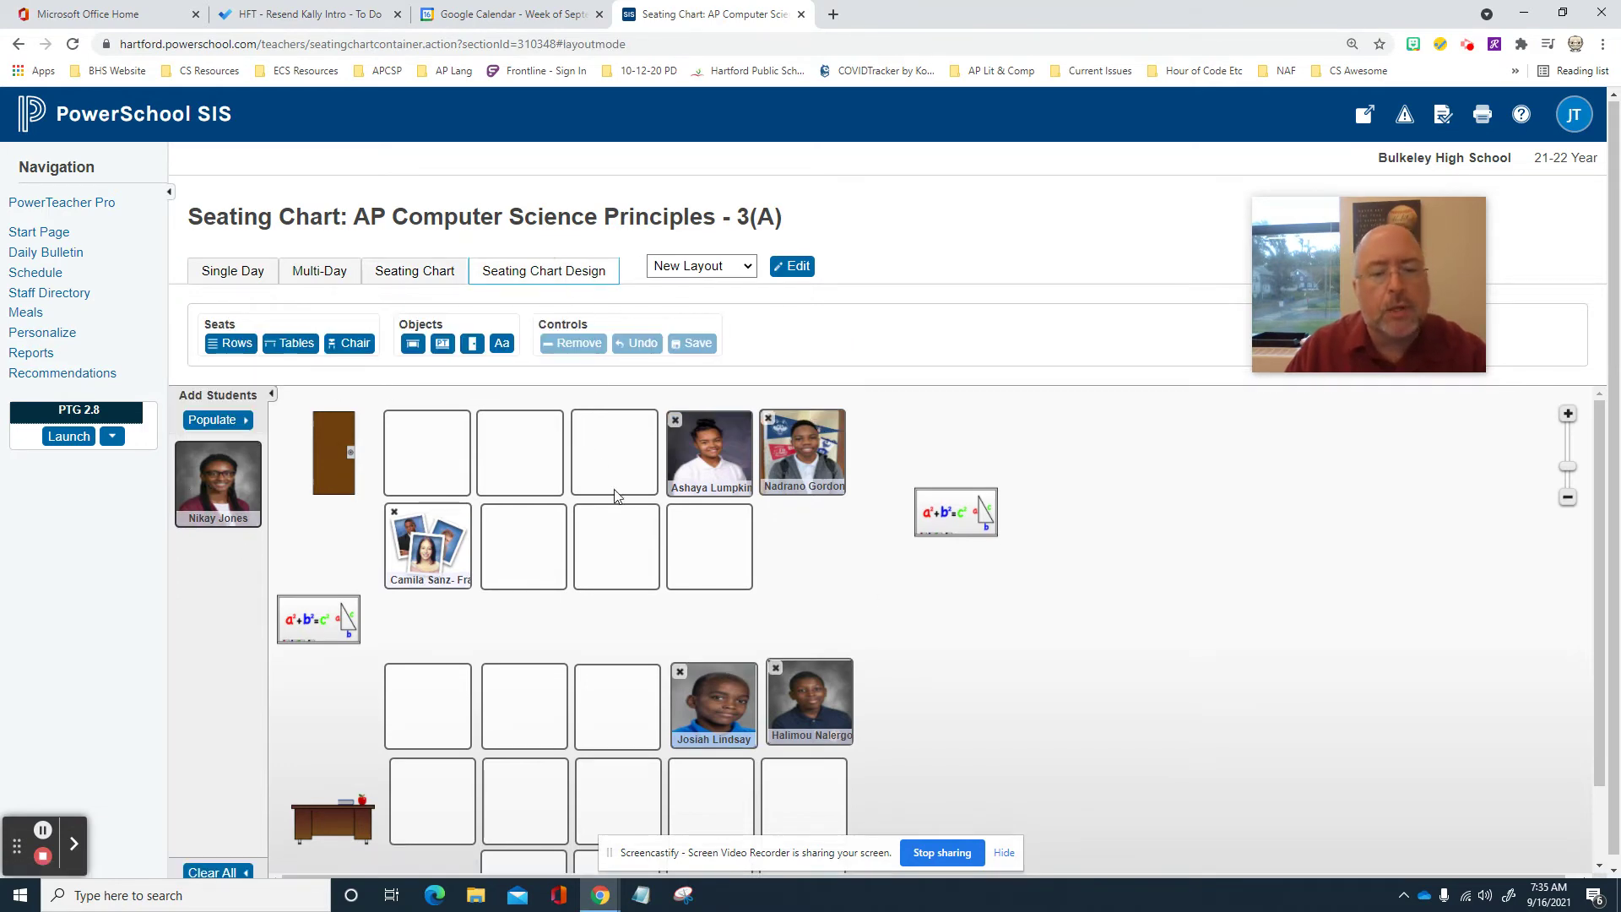
scroll(777, 557, down, 1)
scroll(764, 548, up, 1)
scroll(793, 543, down, 1)
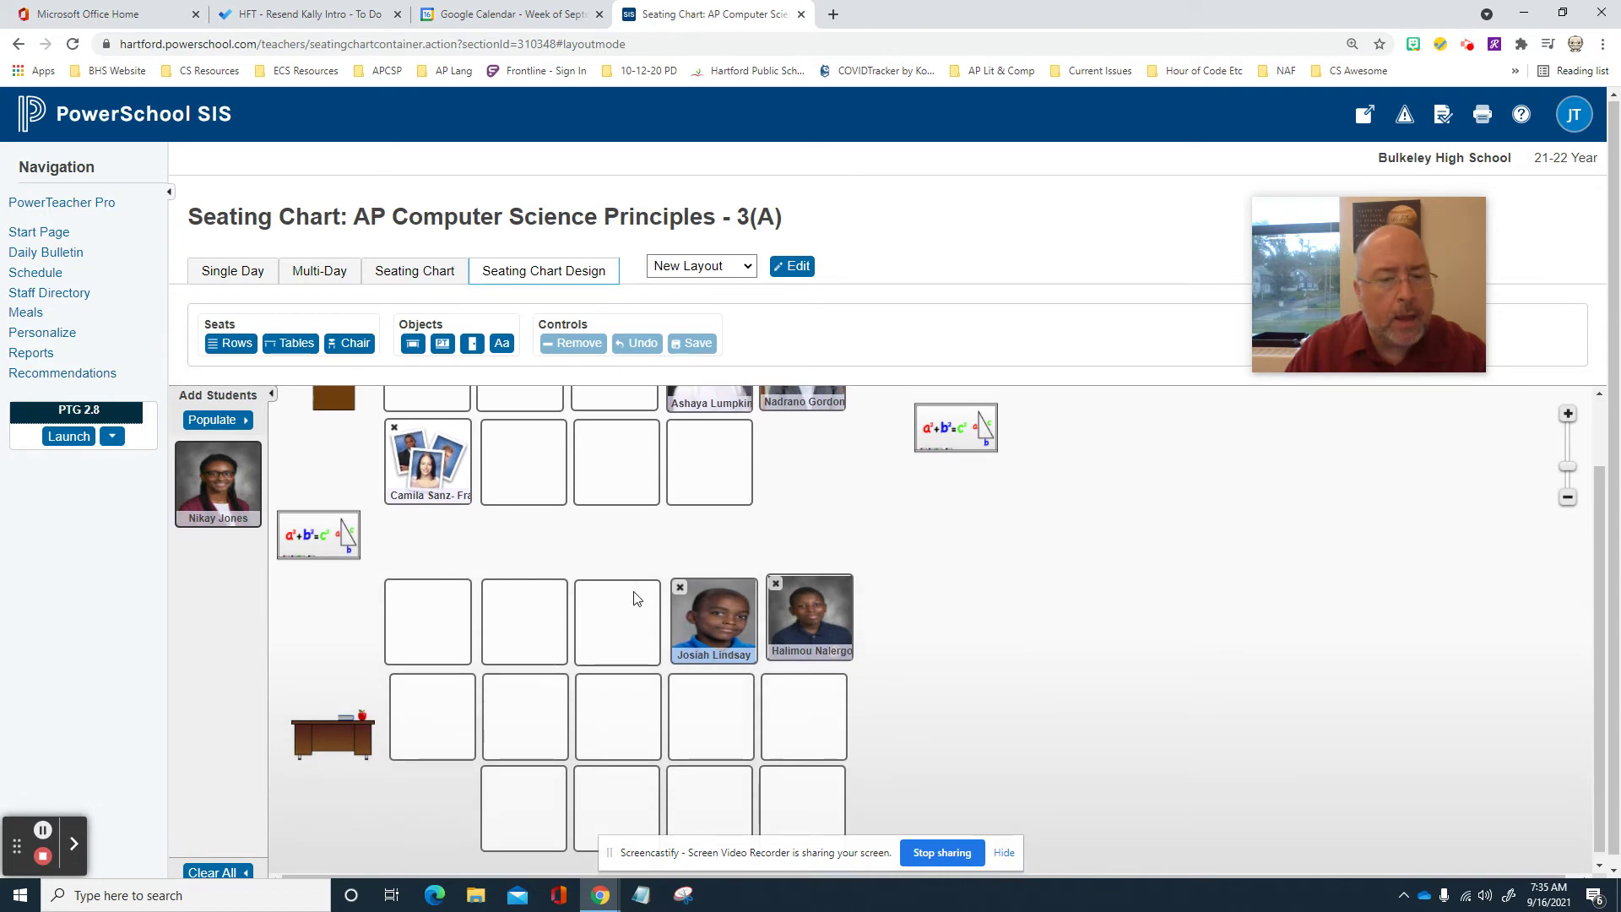
- Replace the empty seat beside the two seated students with the unassigned student, and save the seating chart
drag(635, 595, 940, 520)
click(939, 519)
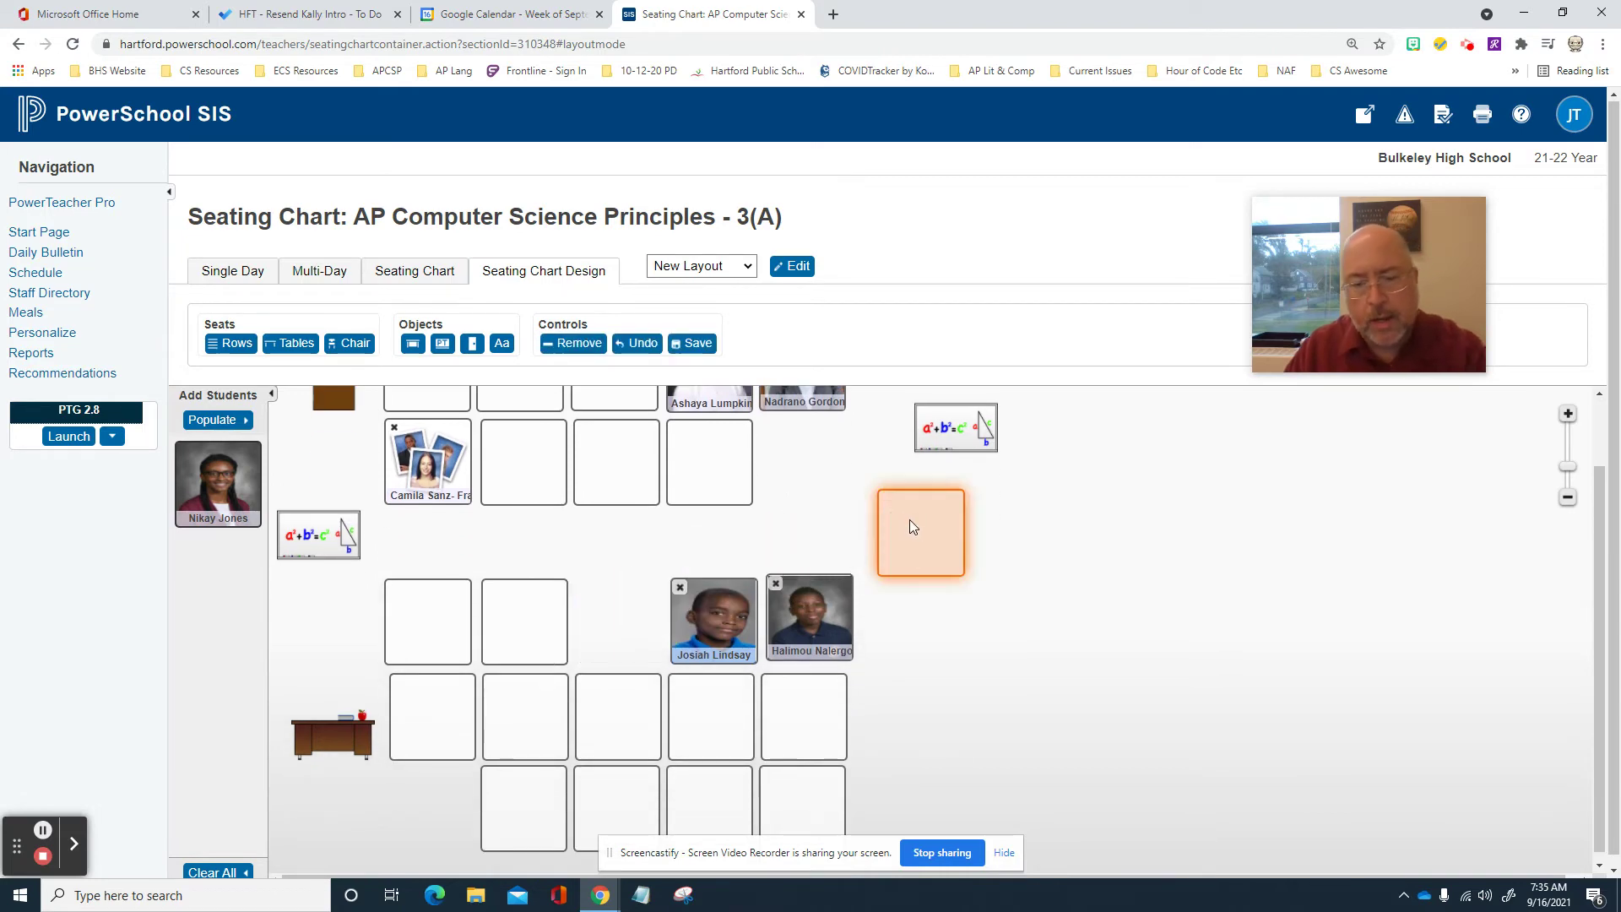
key(Delete)
drag(222, 470, 598, 614)
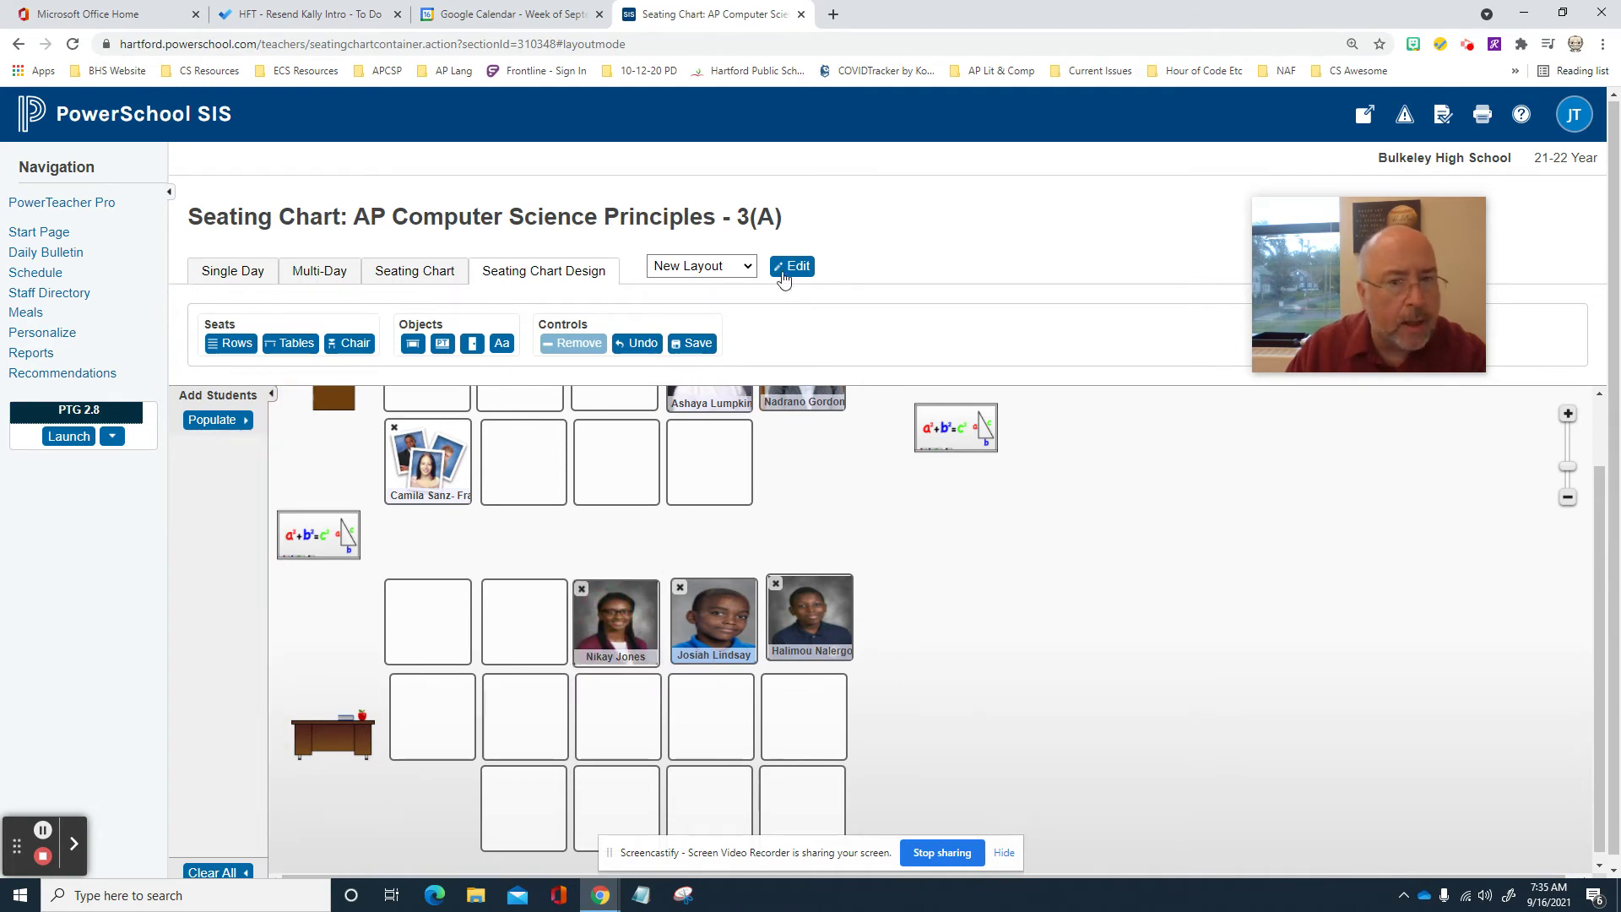
click(697, 343)
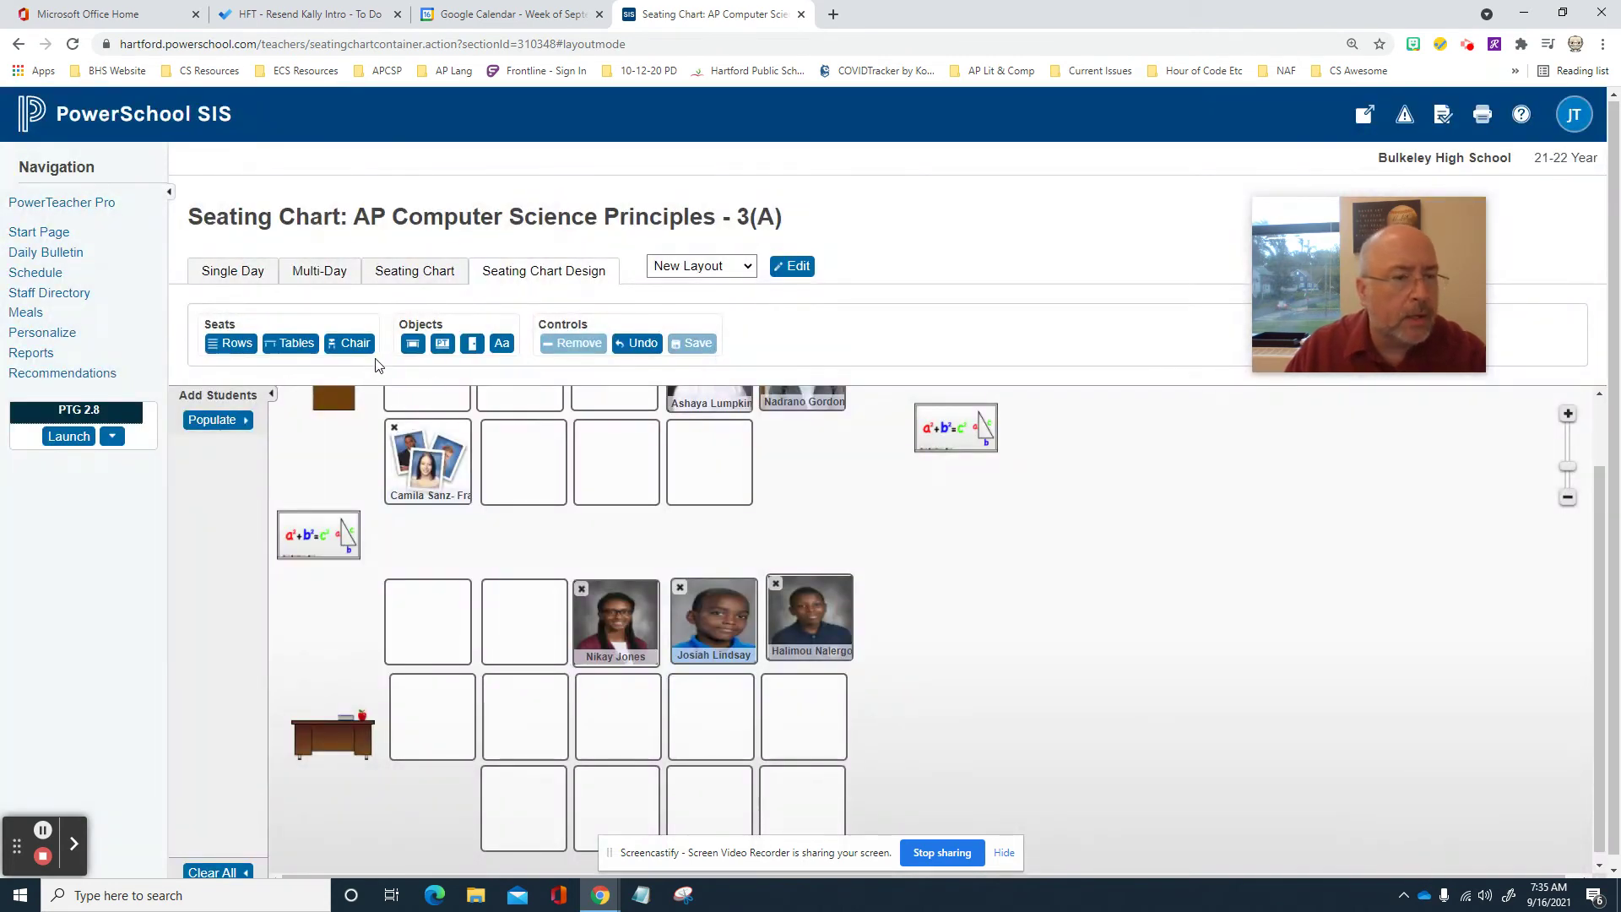
- Return to the start page and open the seating chart design view for the Strategies for Success 3(A) class
click(42, 232)
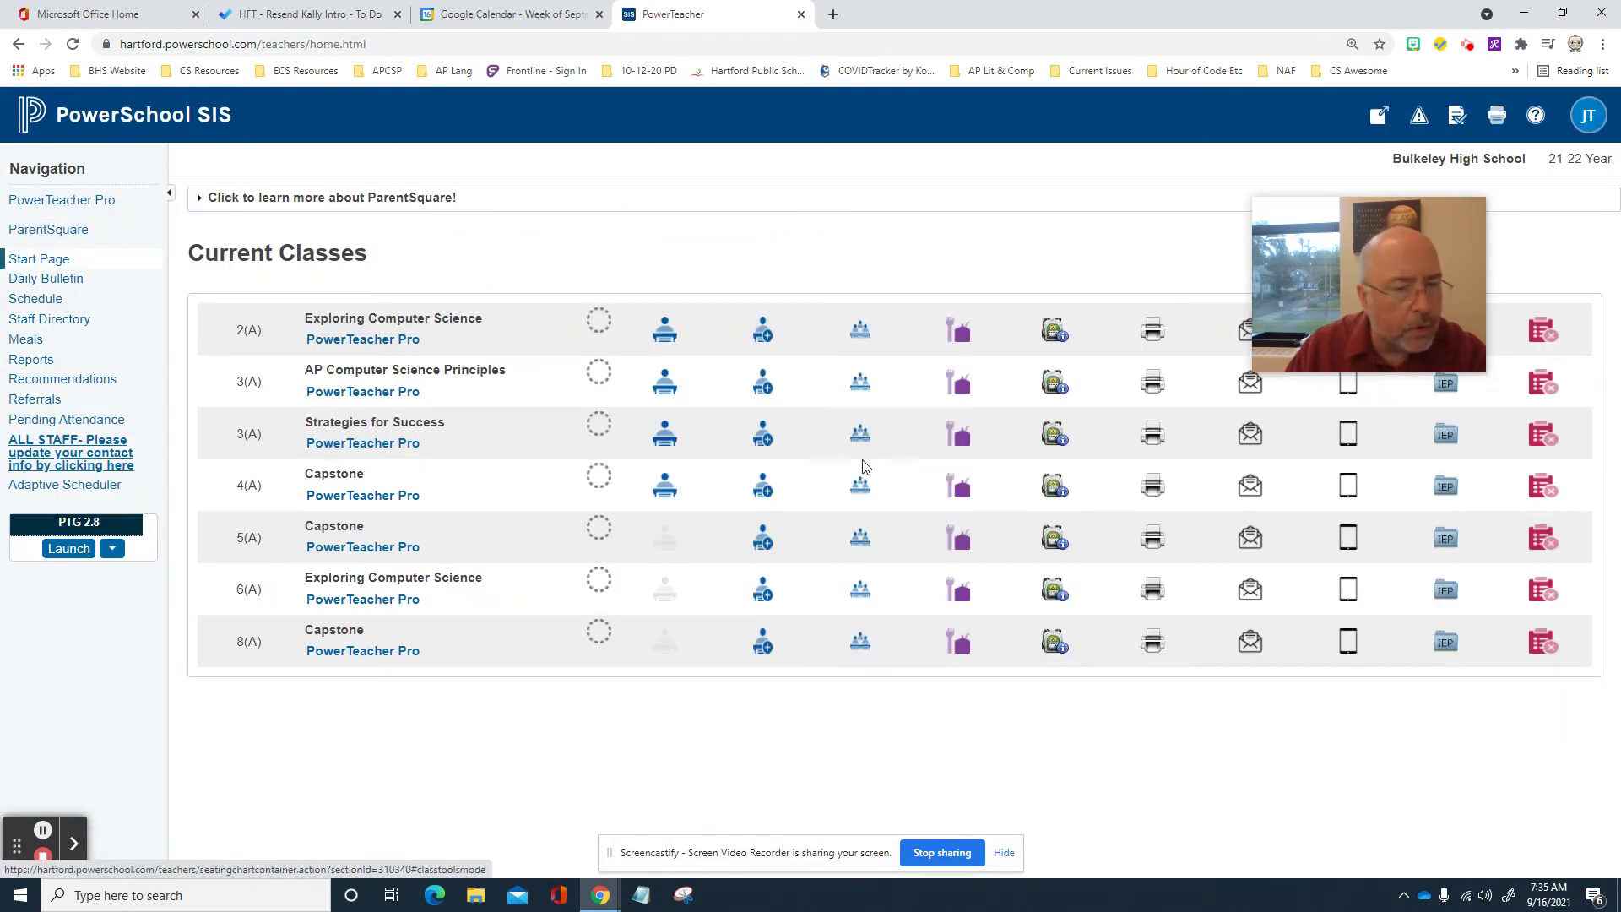
click(859, 431)
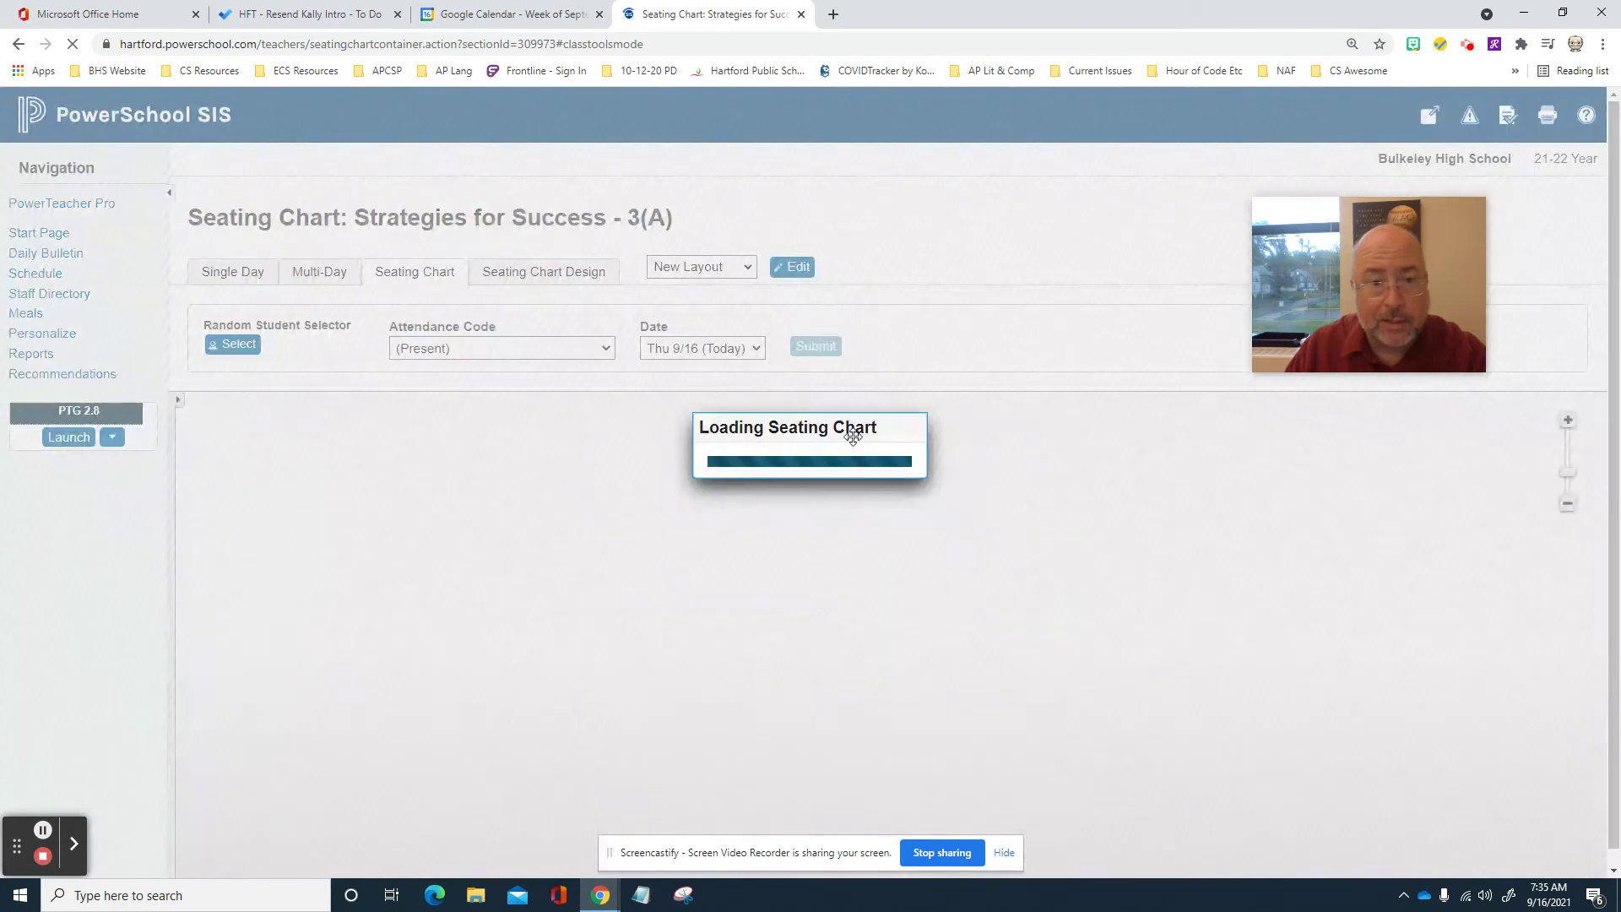
scroll(543, 572, down, 2)
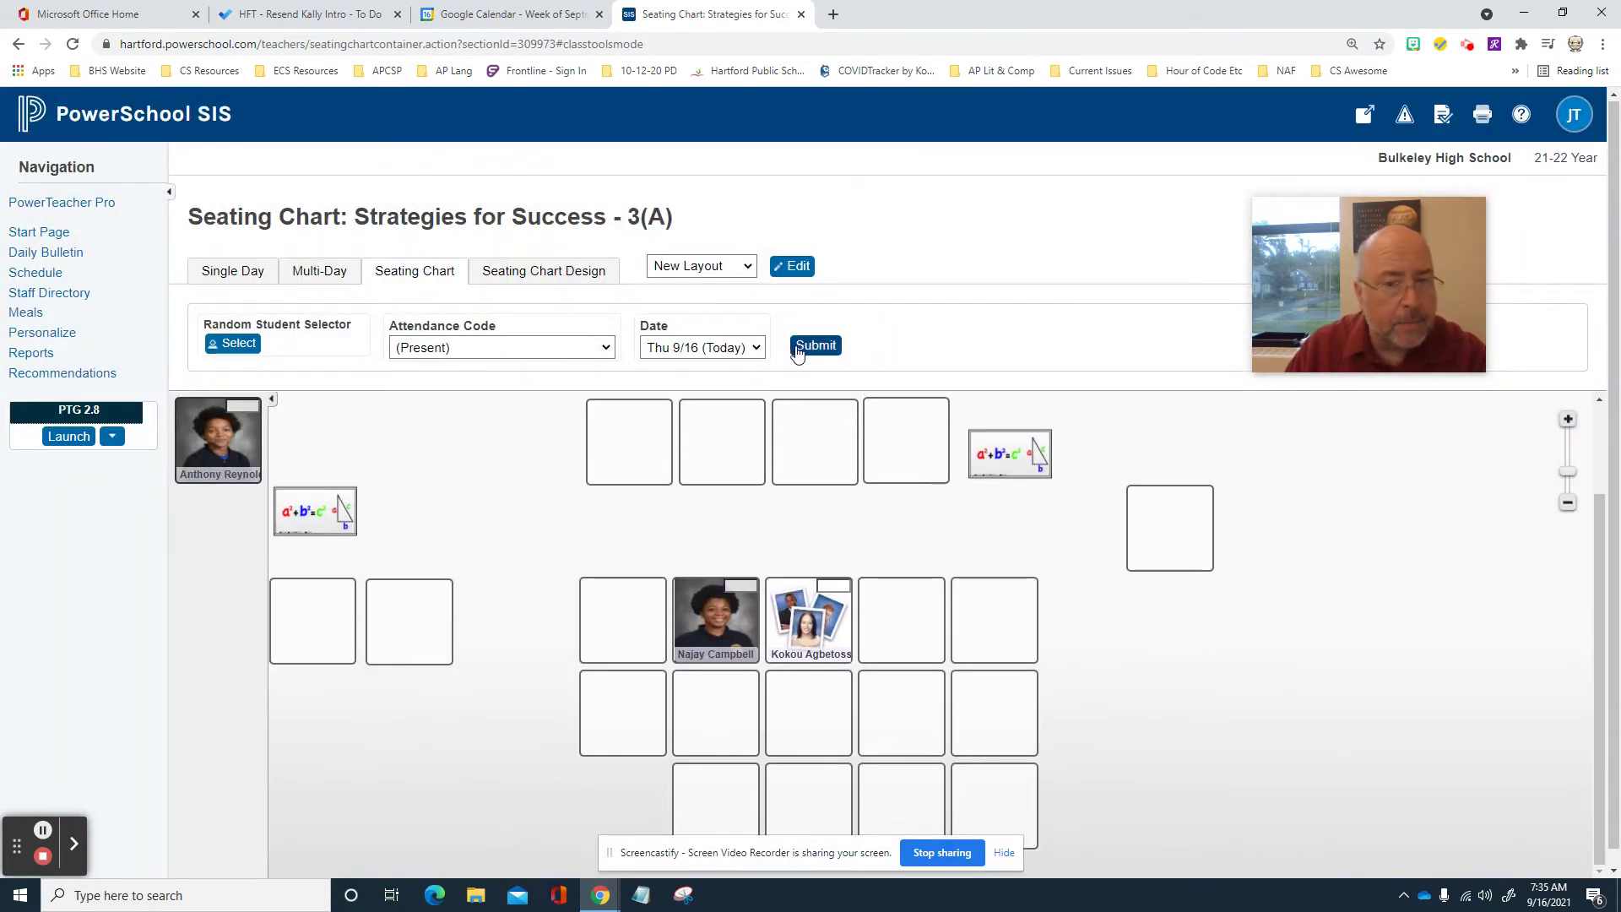
click(536, 279)
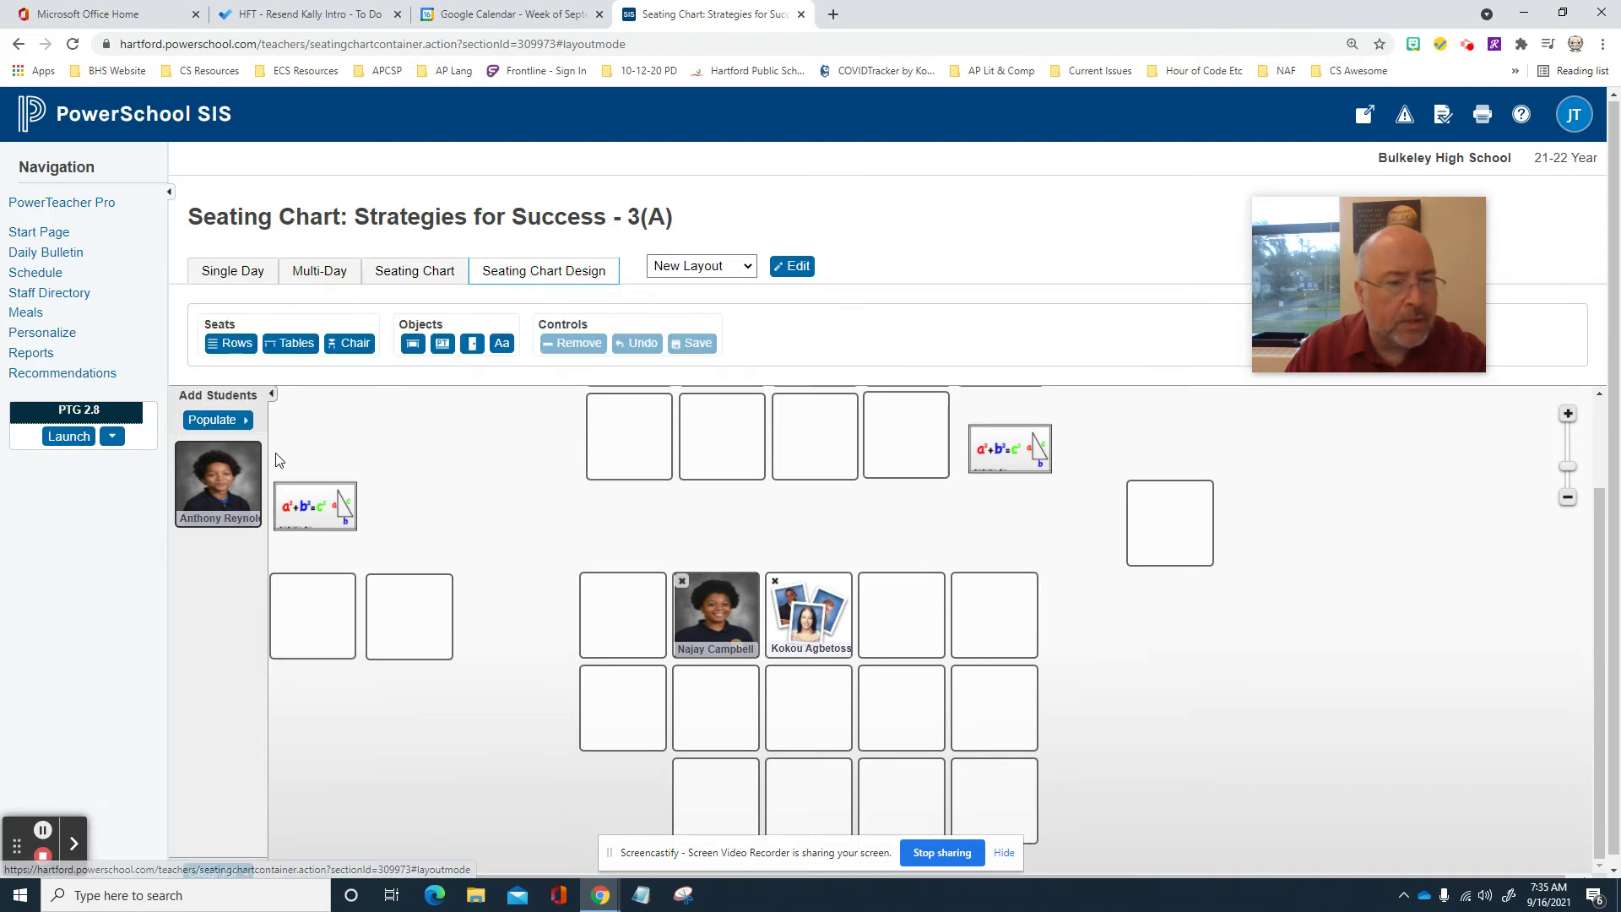
- Place the unassigned student over the fourth seat in the row below the seated students, and remove that row's third and fourth seats
drag(222, 479, 892, 702)
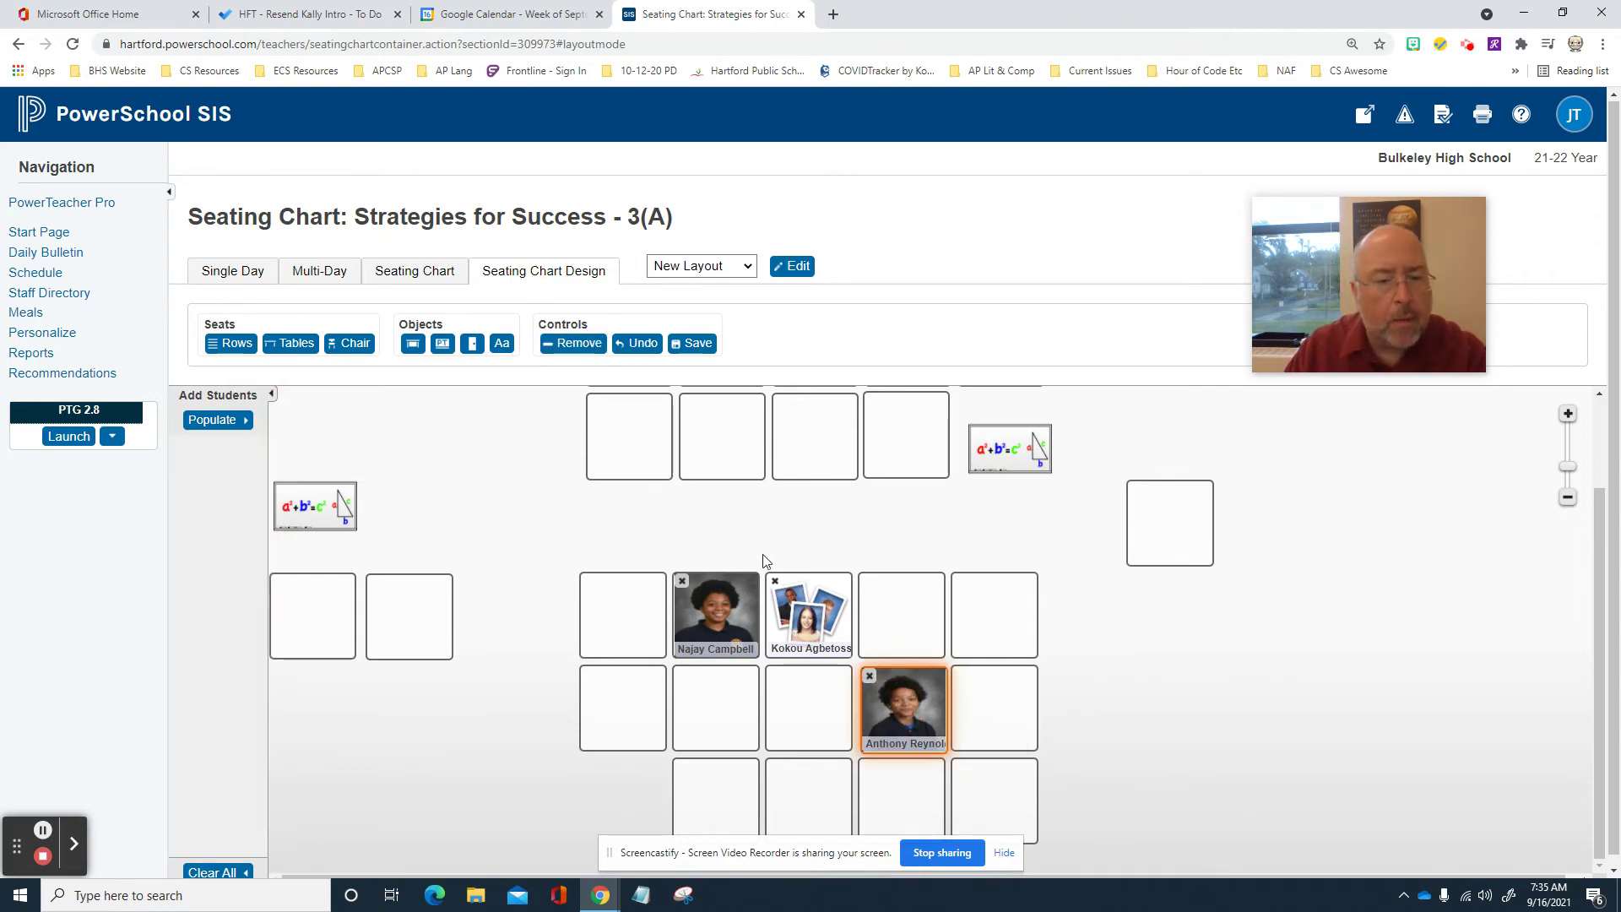
click(804, 704)
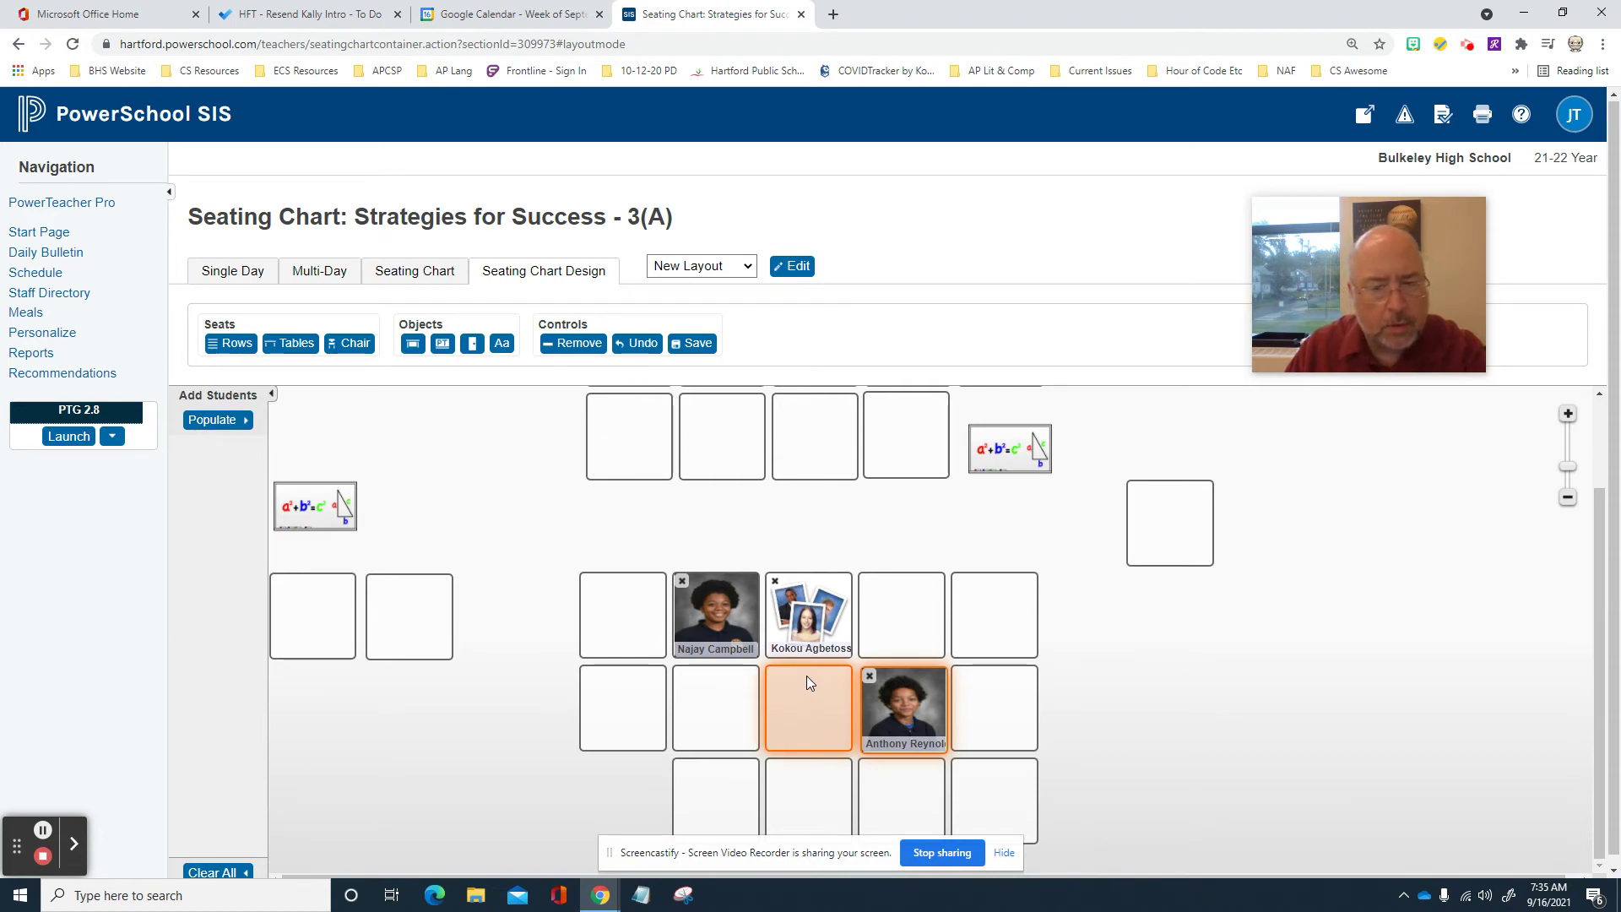
key(Delete)
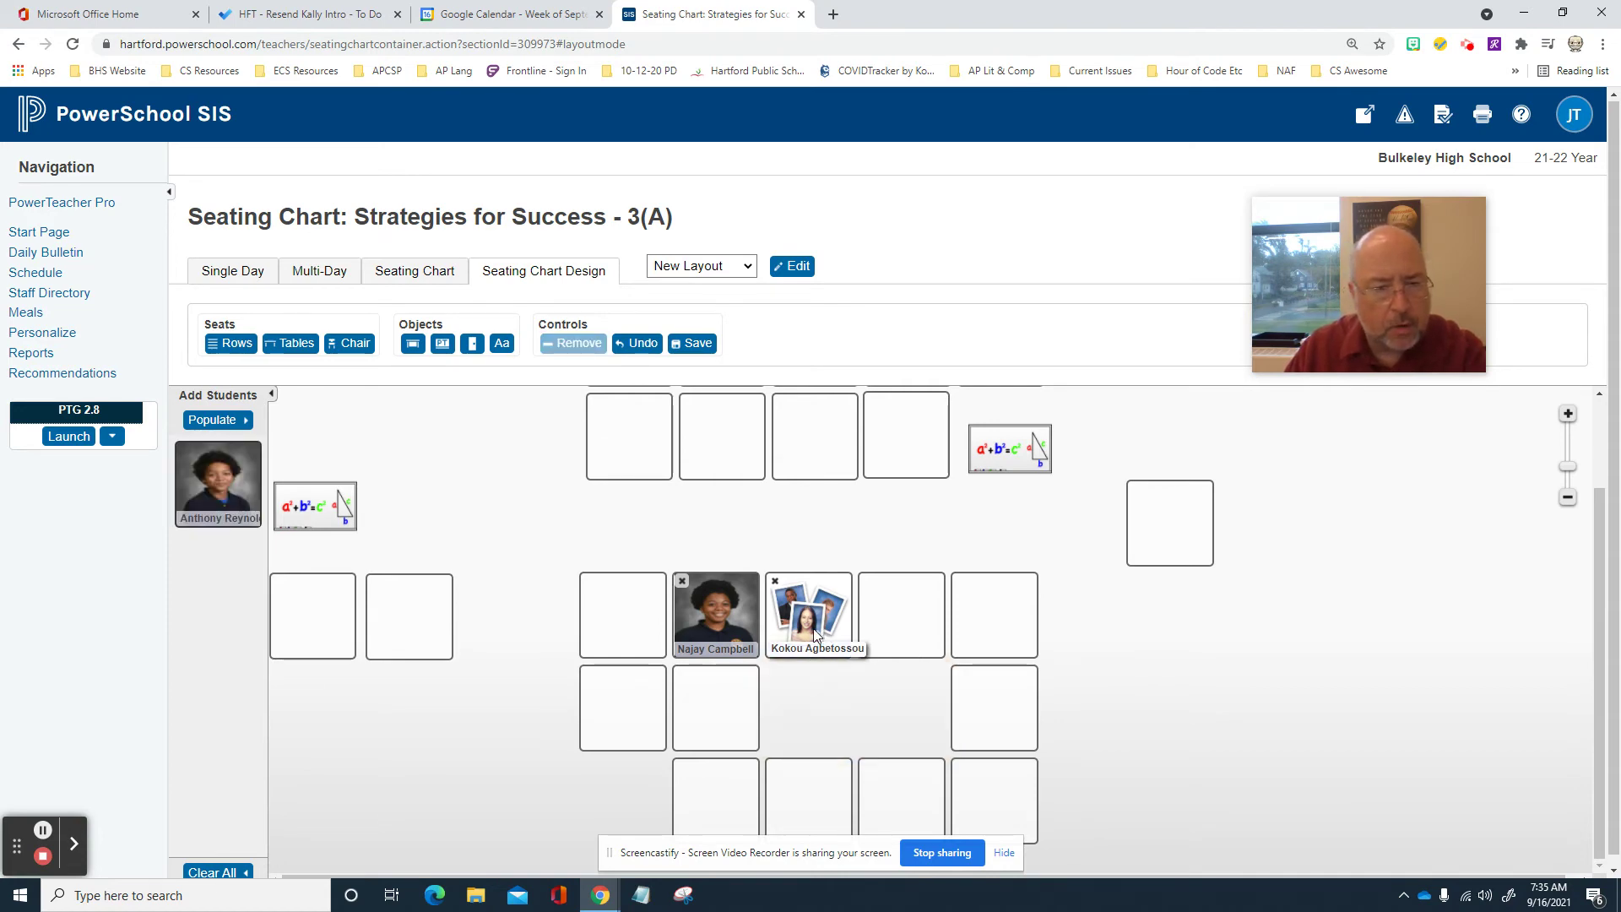
- Fill the two gaps with the placeholder-photo student and the unassigned student, move the stray empty seat into the vacated spot, and save
drag(818, 632, 818, 722)
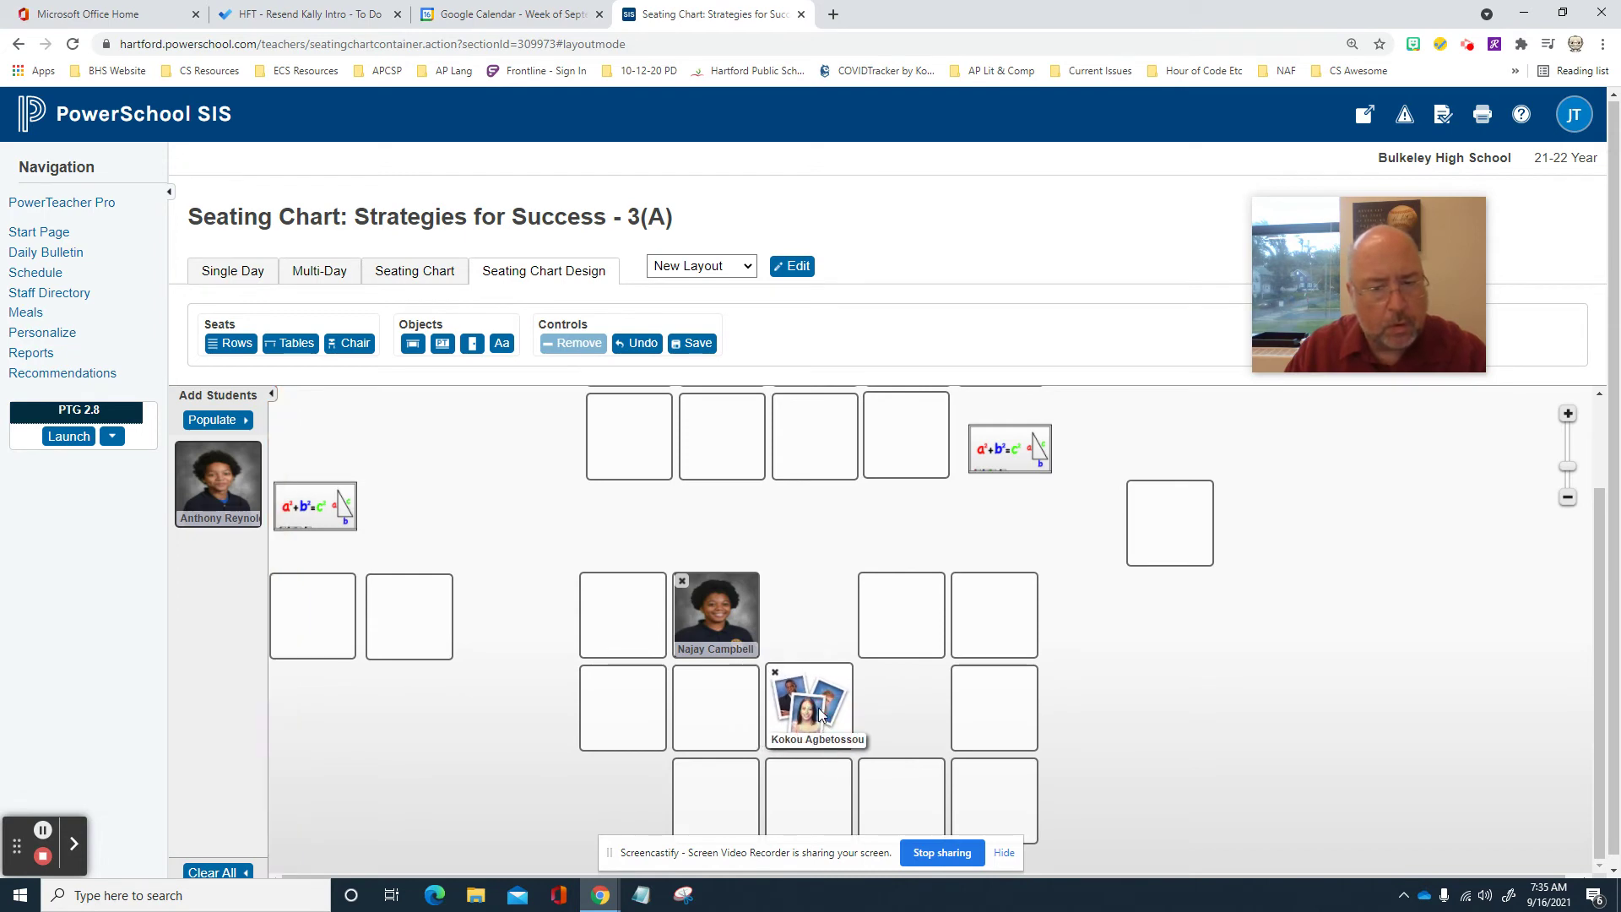
drag(186, 471, 799, 671)
drag(904, 705, 909, 704)
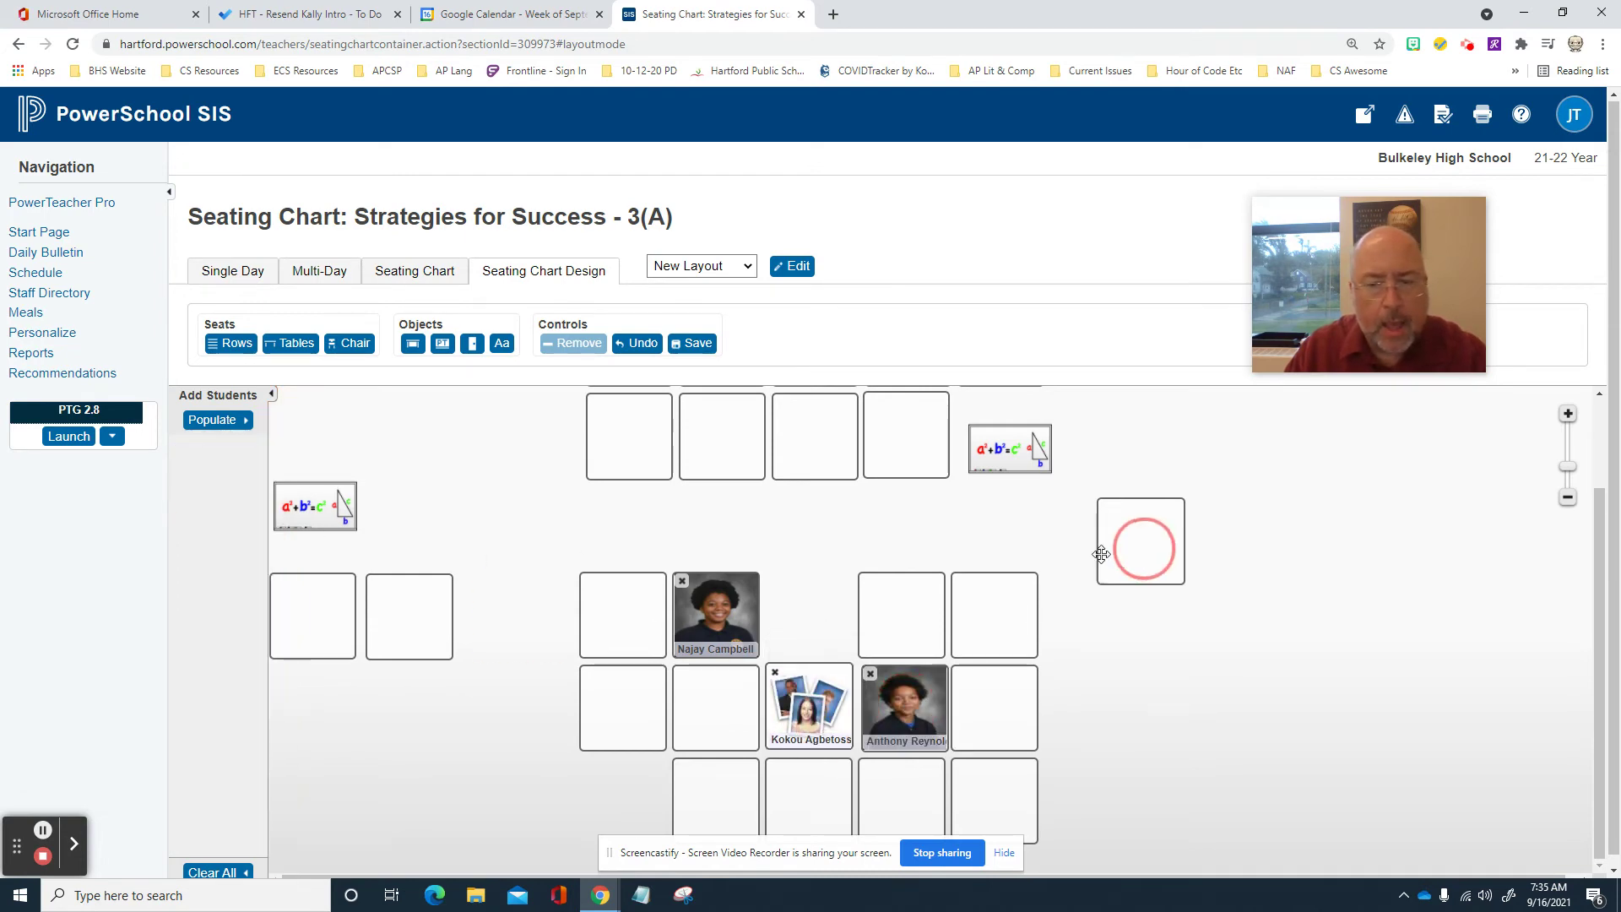
drag(1101, 553, 810, 620)
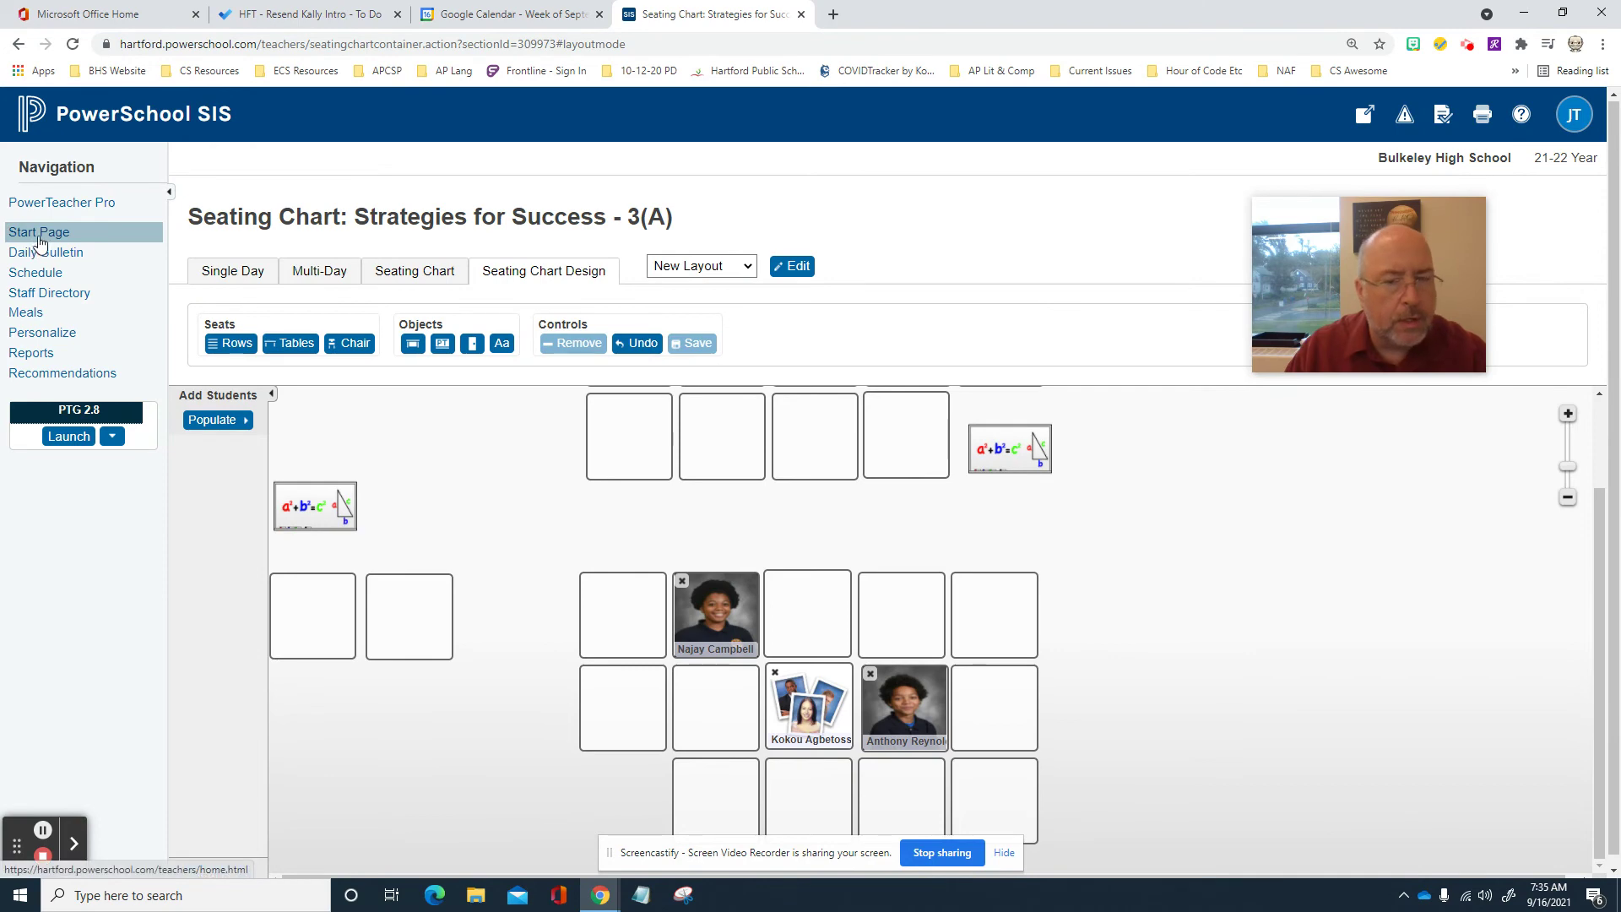
- Return to the start page and open the seating chart for the Exploring Computer Science 2(A) class
scroll(1182, 598, up, 1)
scroll(1170, 598, up, 1)
scroll(1156, 596, down, 1)
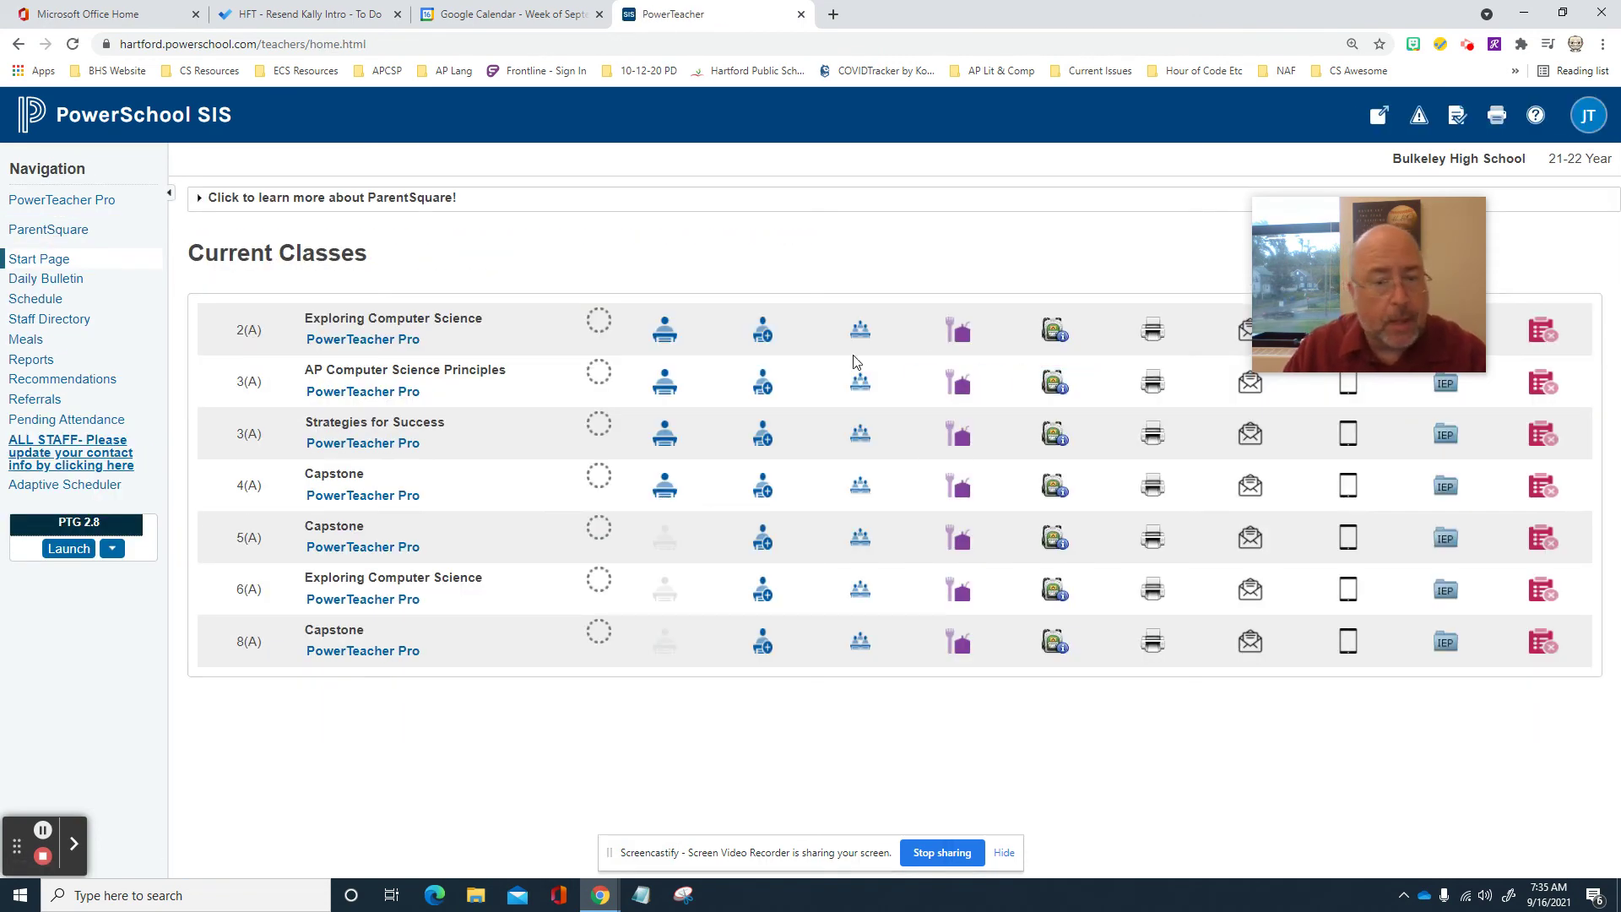
mouse_move(1312, 227)
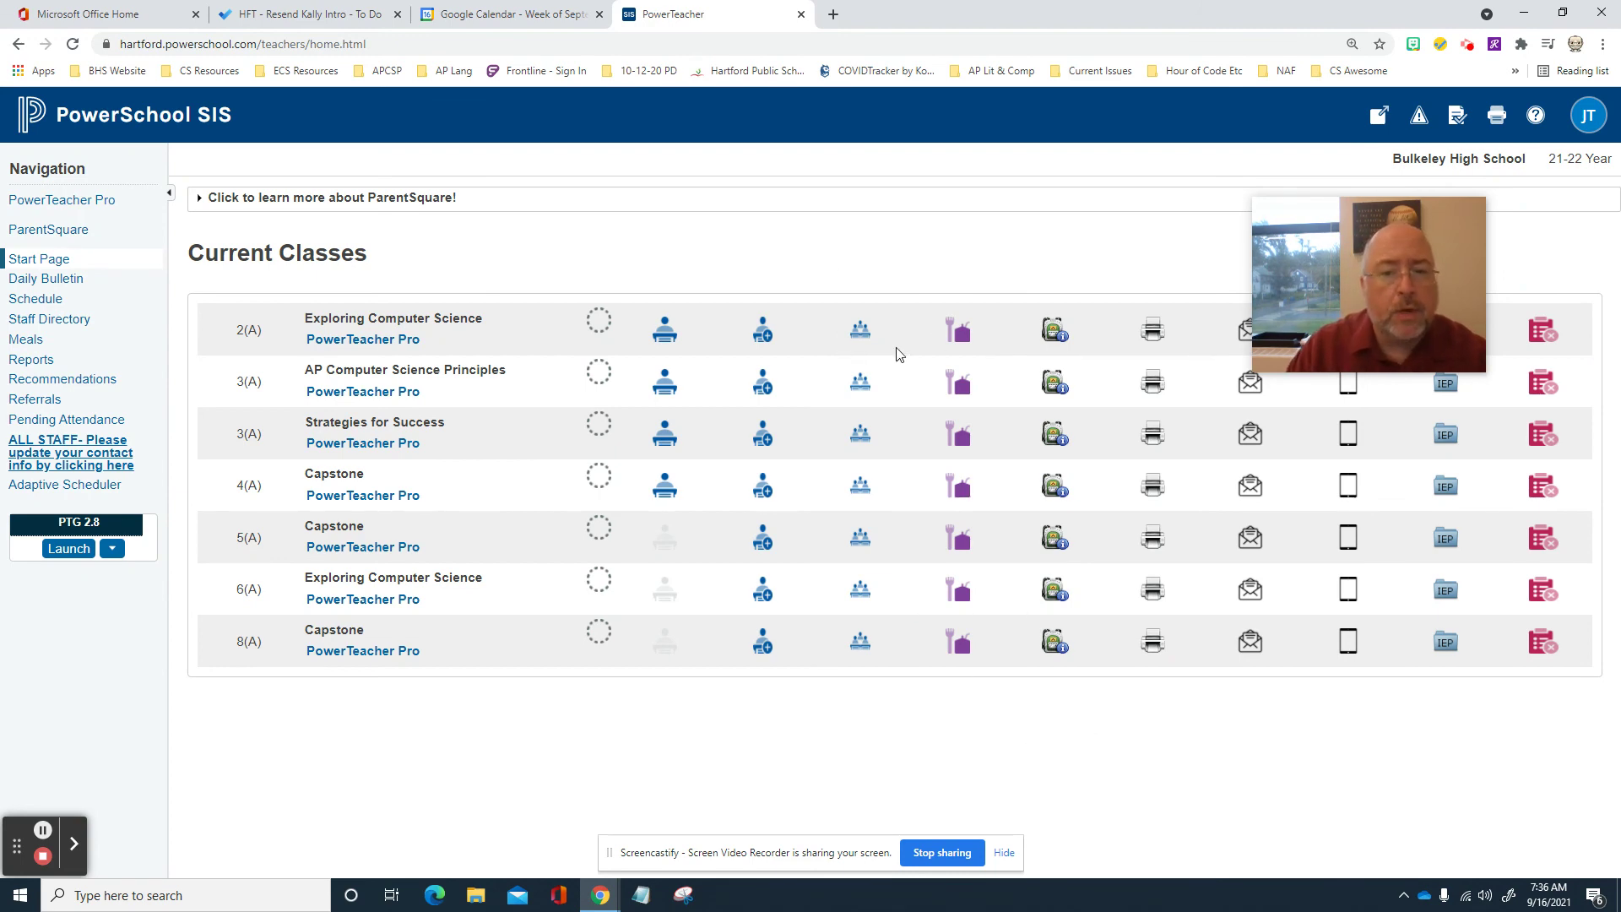
click(860, 329)
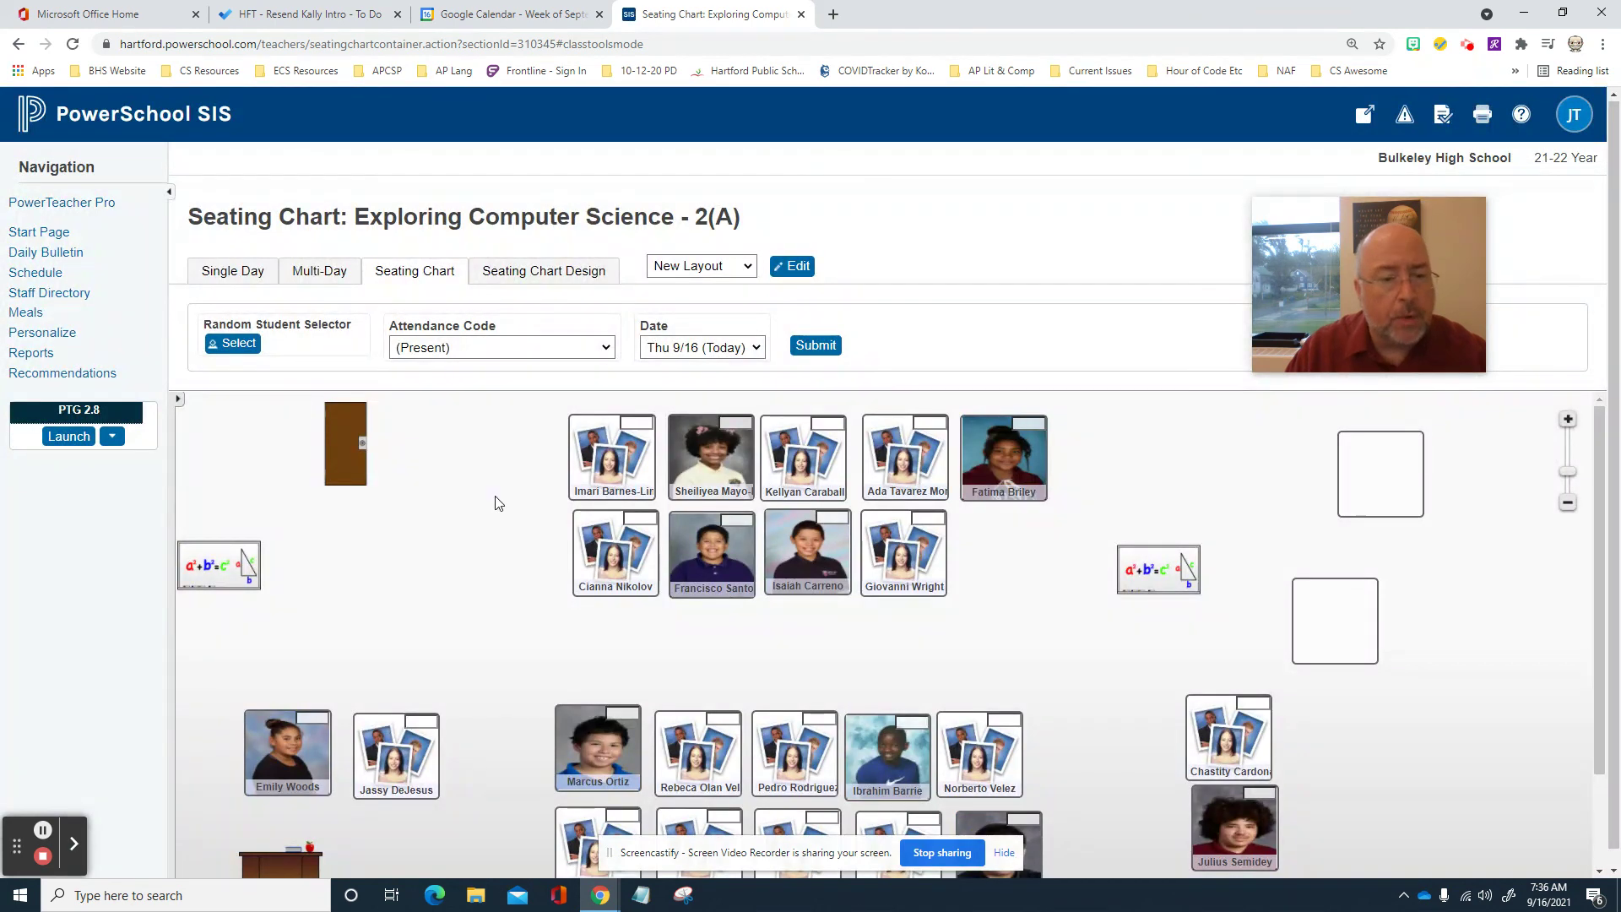
- Preview the printout of the Exploring Computer Science seating chart and close the preview without printing
right_click(495, 497)
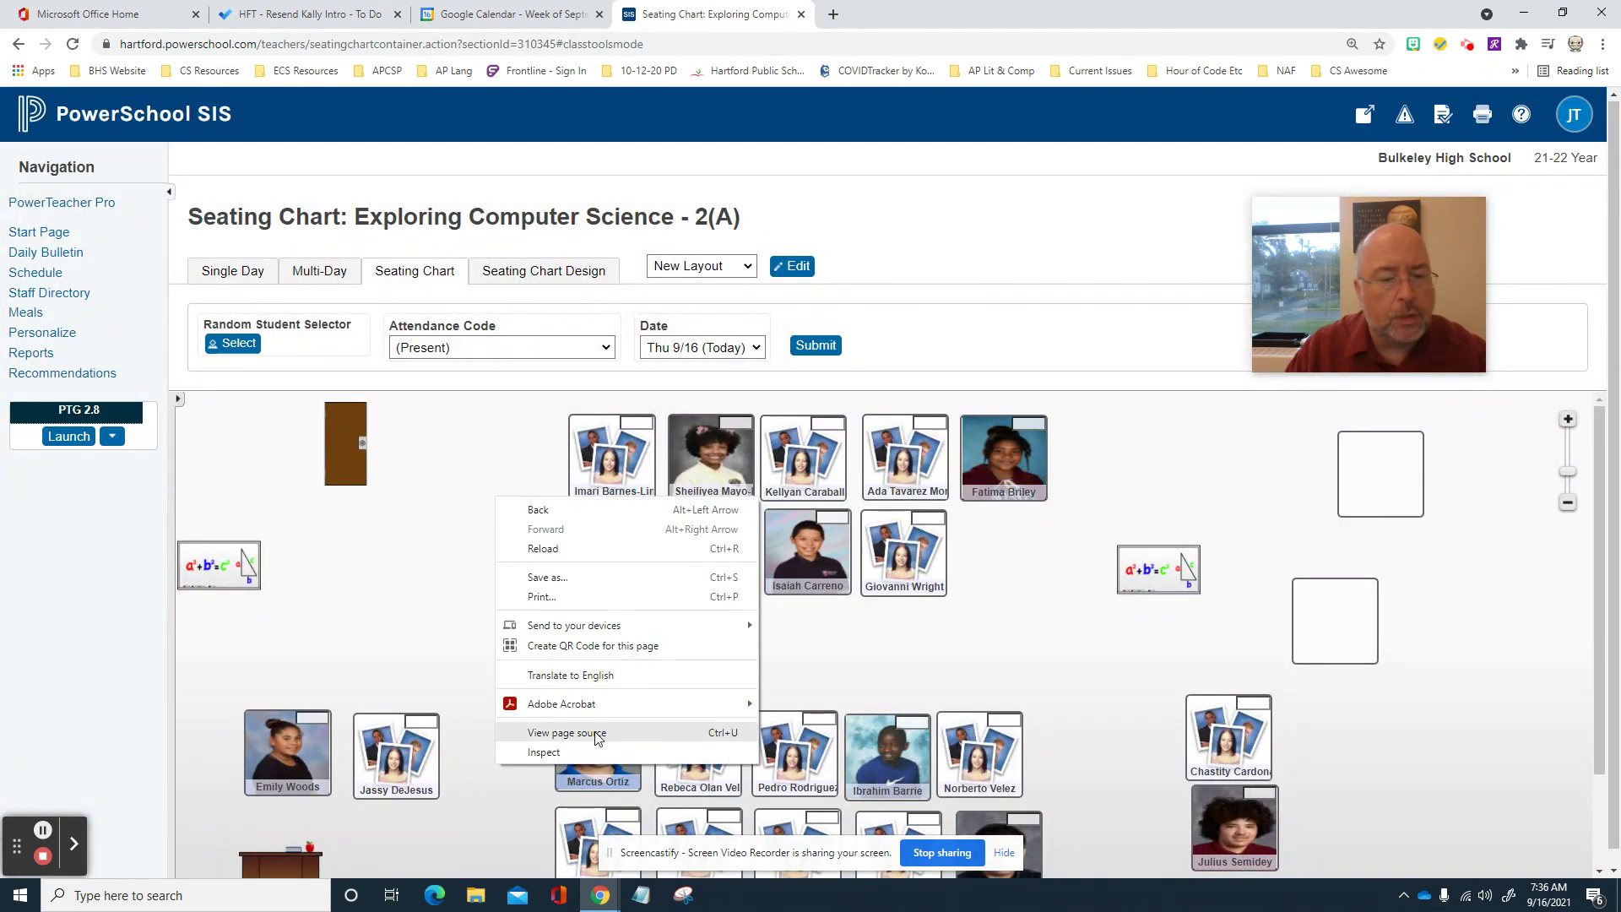
click(588, 600)
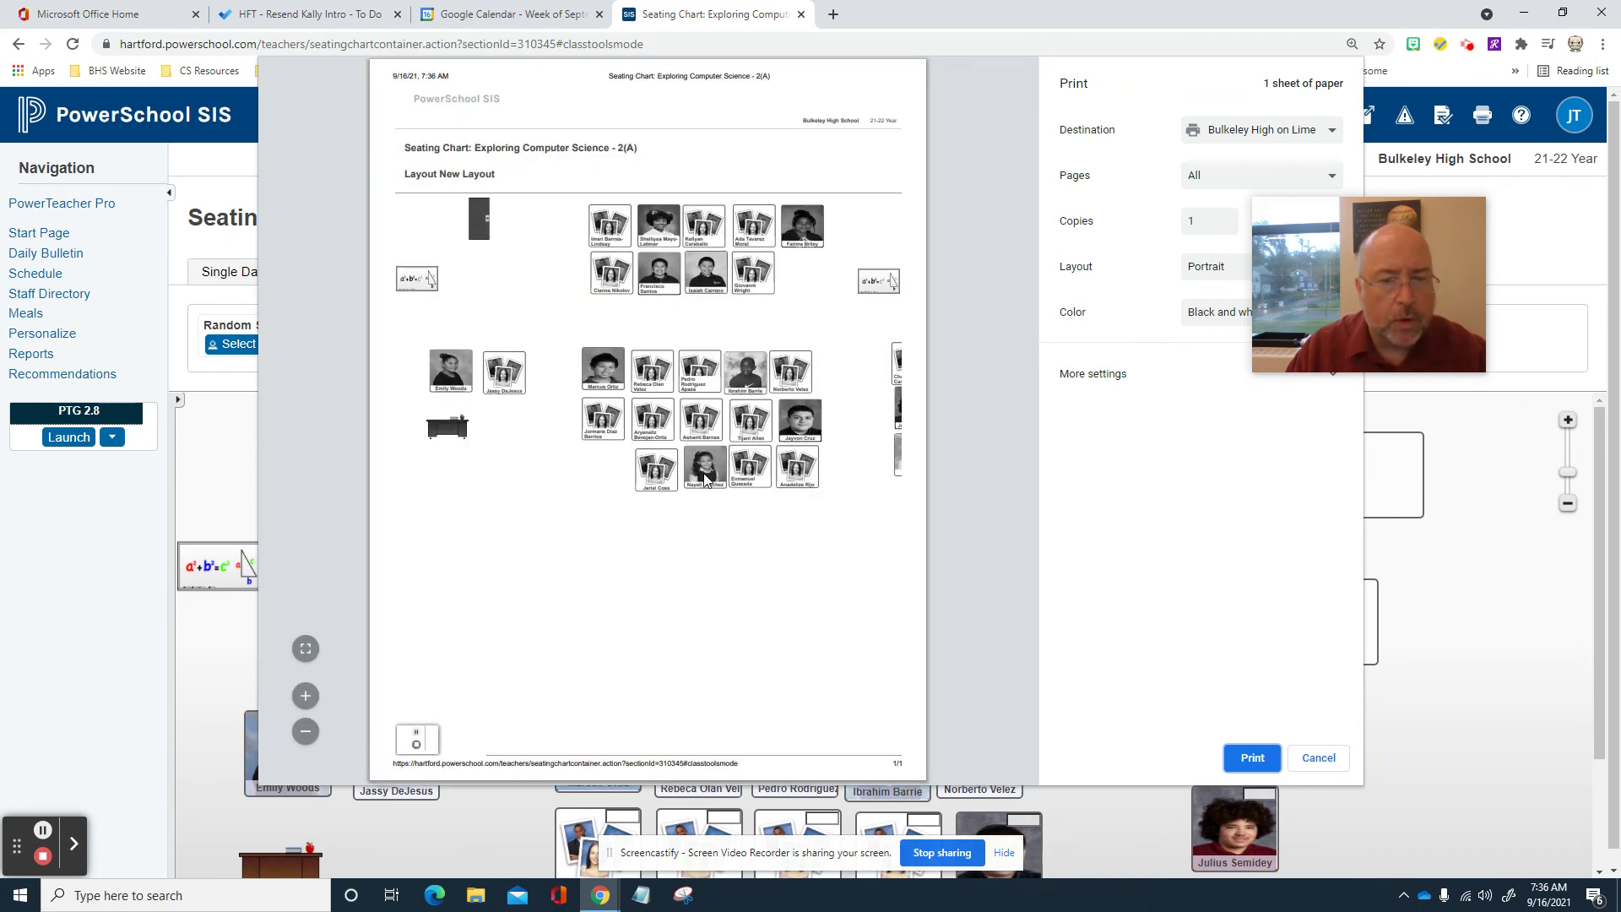
click(1317, 757)
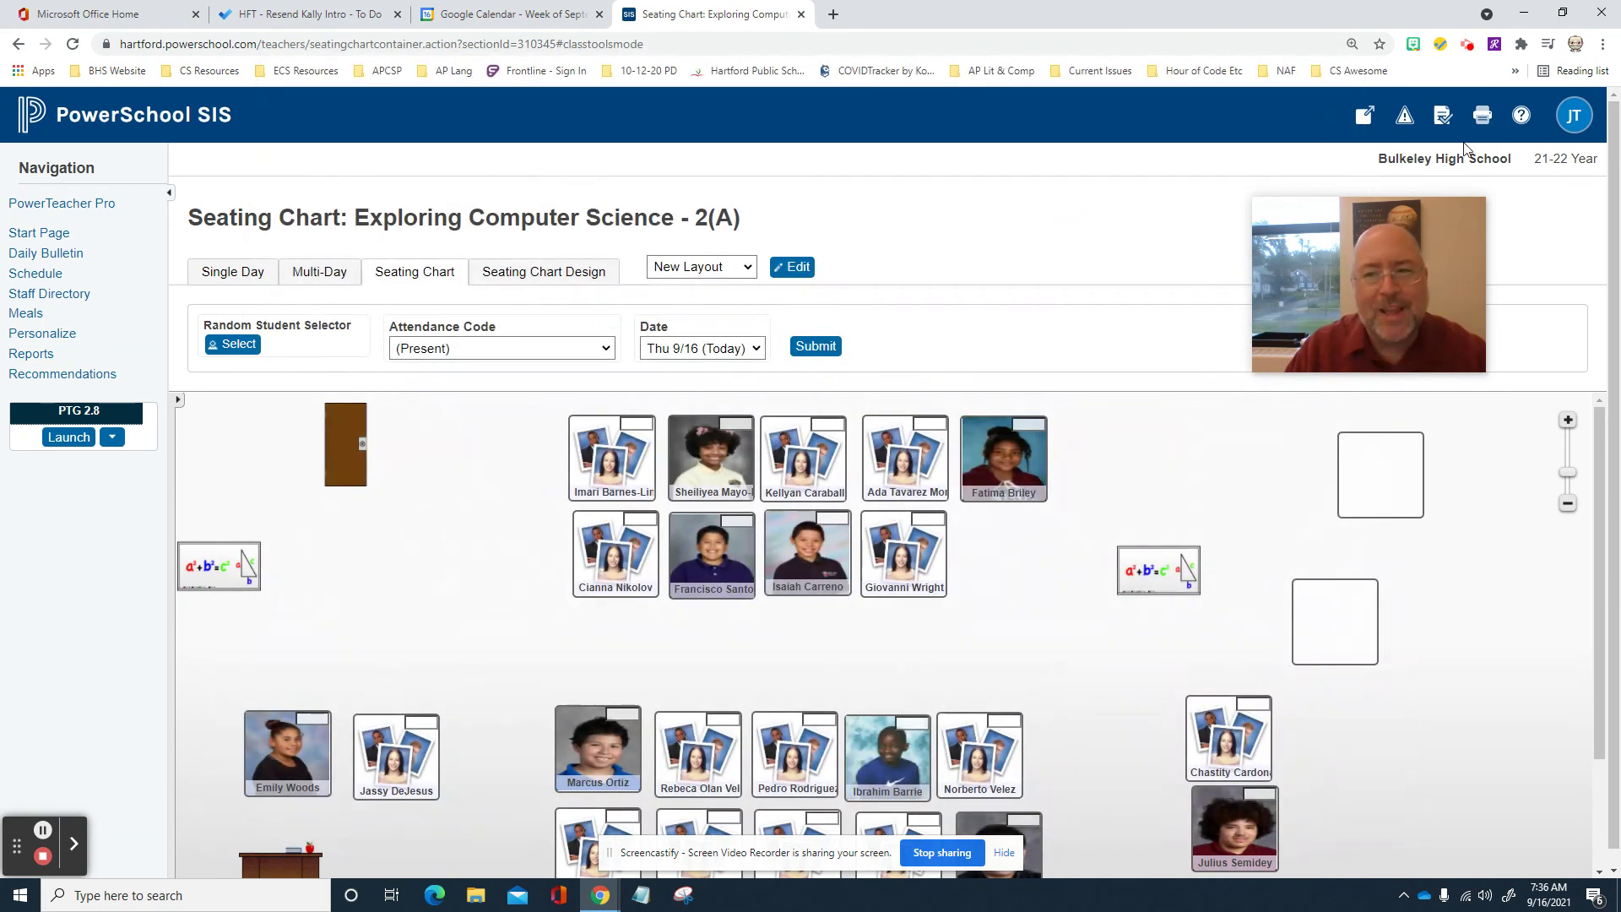